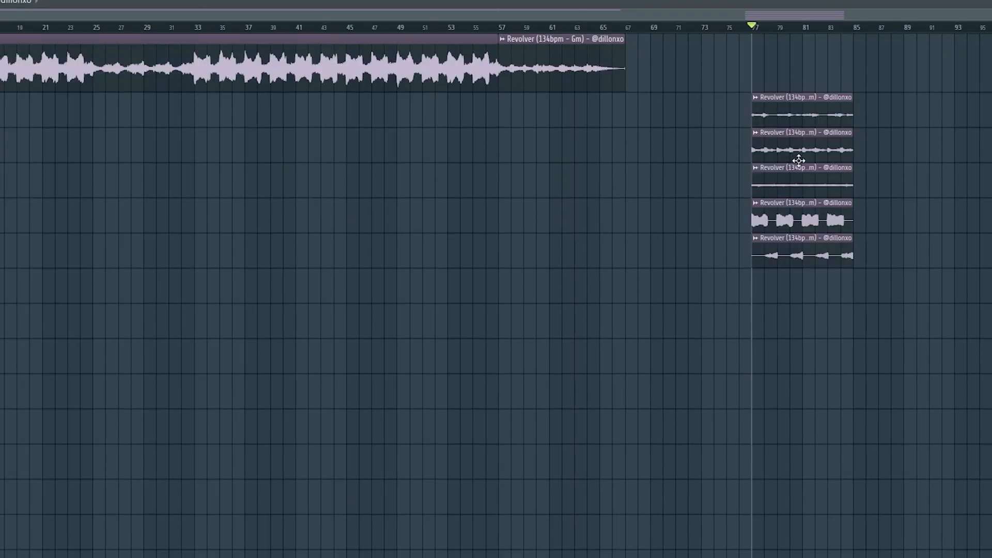
Duplicate the five Revolver stem clips directly after themselves, delete the middle three stems from the first set, and play back the result
{"action": "left_click_drag", "start_coordinate": [801, 94], "coordinate": [839, 362]}
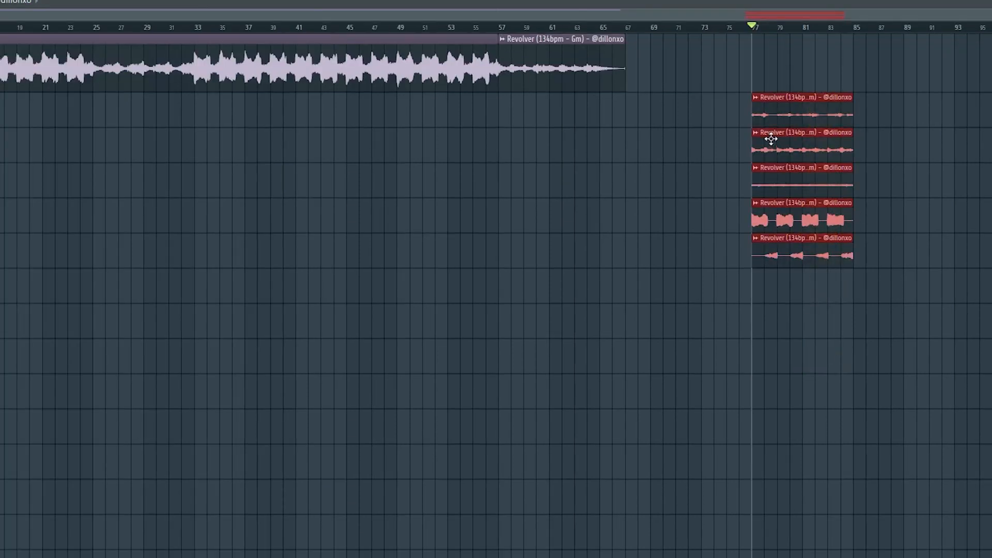
{"action": "key", "text": "ctrl+b"}
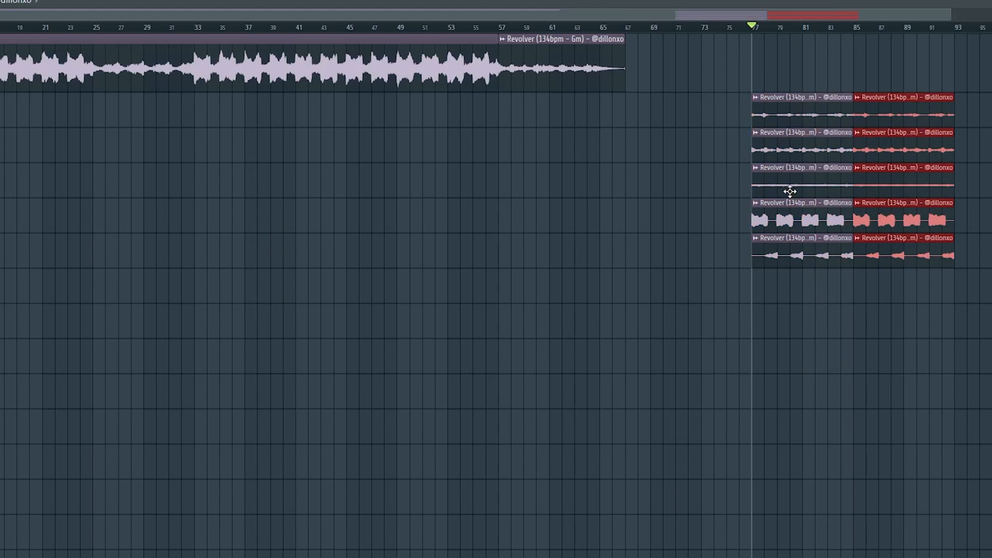
{"action": "right_click", "coordinate": [772, 223]}
{"action": "key", "text": "space"}
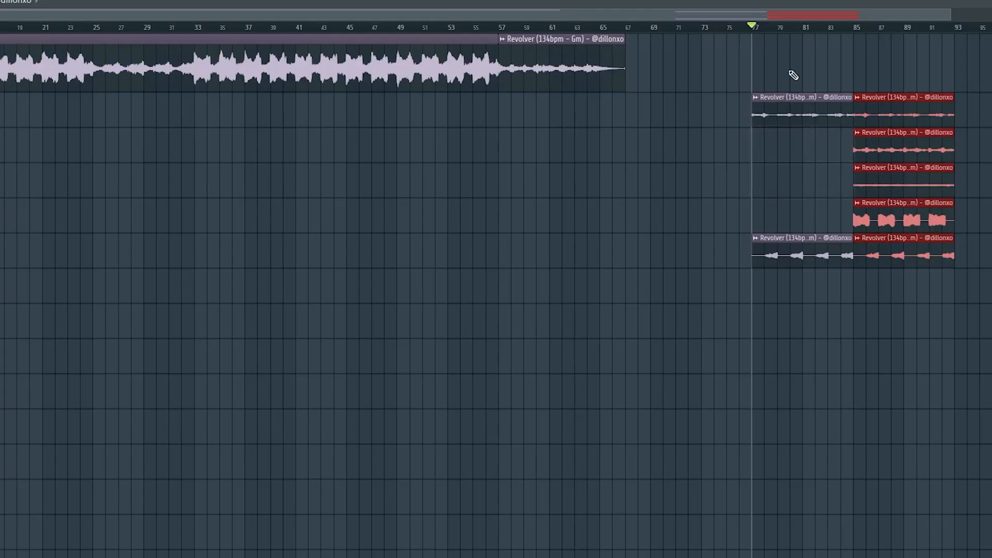
{"action": "key", "text": "space"}
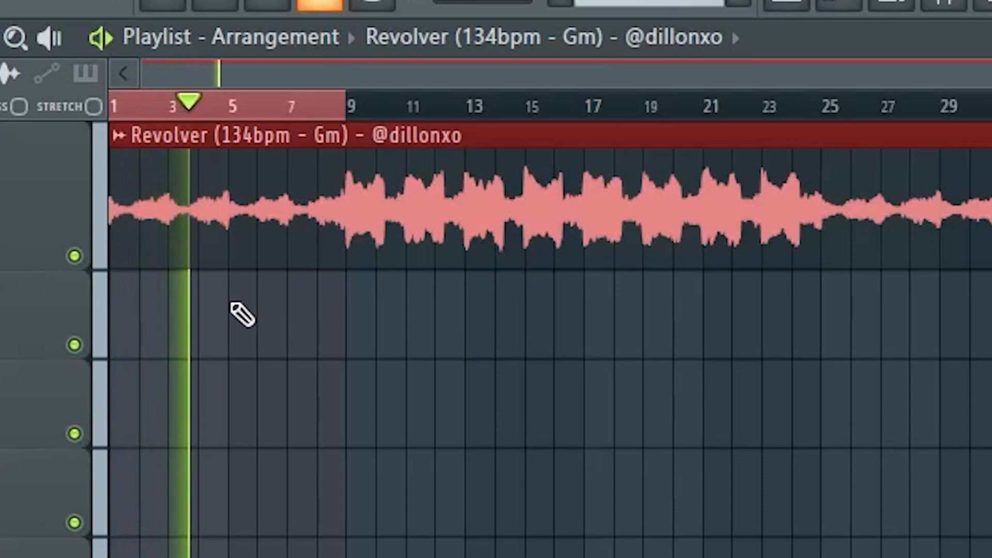
Set the Revolver audio clip's time stretching mode to Stretch Pro
{"action": "left_click", "coordinate": [322, 109]}
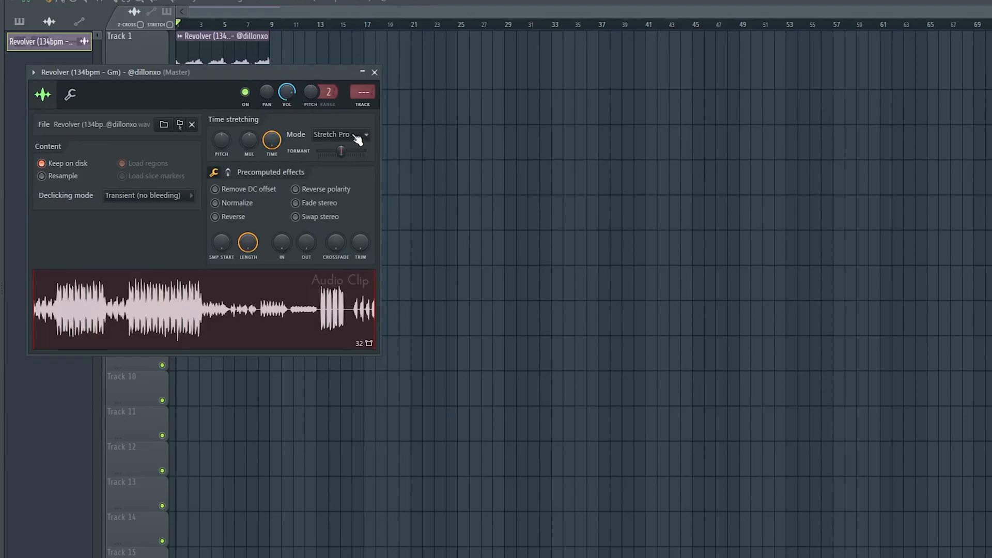
{"action": "left_click", "coordinate": [357, 138]}
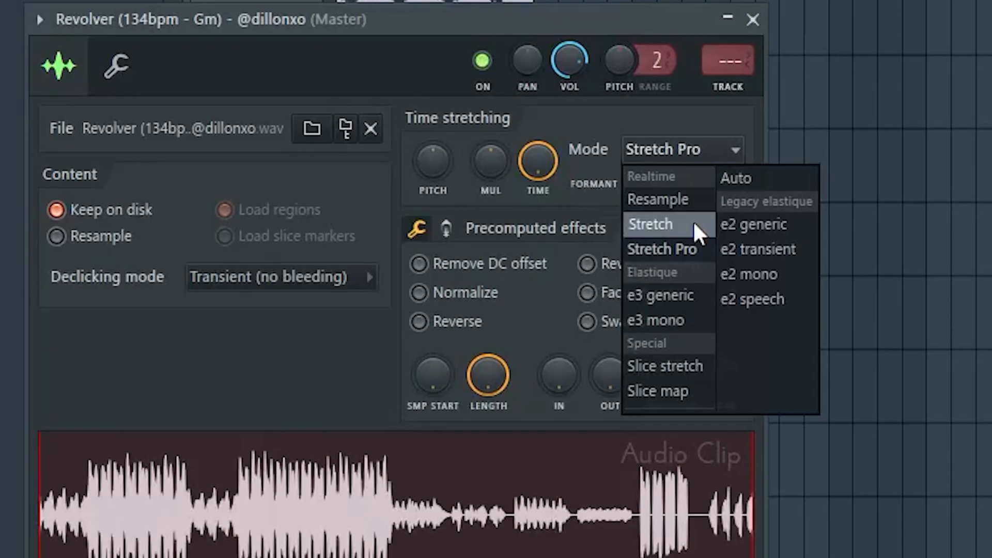
{"action": "left_click", "coordinate": [702, 252]}
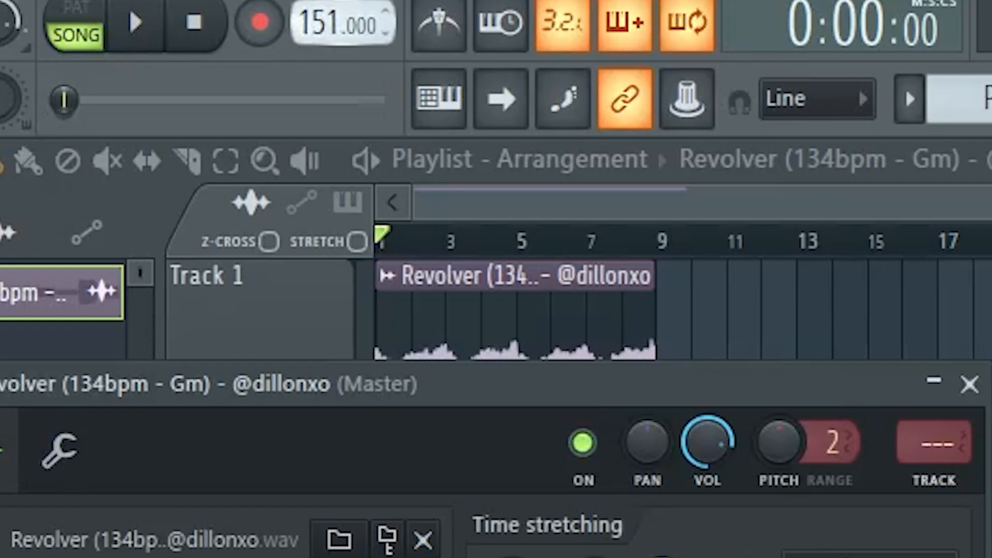
Play the Revolver clip while lowering the project tempo to 150 and 115 BPM
{"action": "left_click_drag", "start_coordinate": [320, 23], "coordinate": [320, 17]}
{"action": "key", "text": "space"}
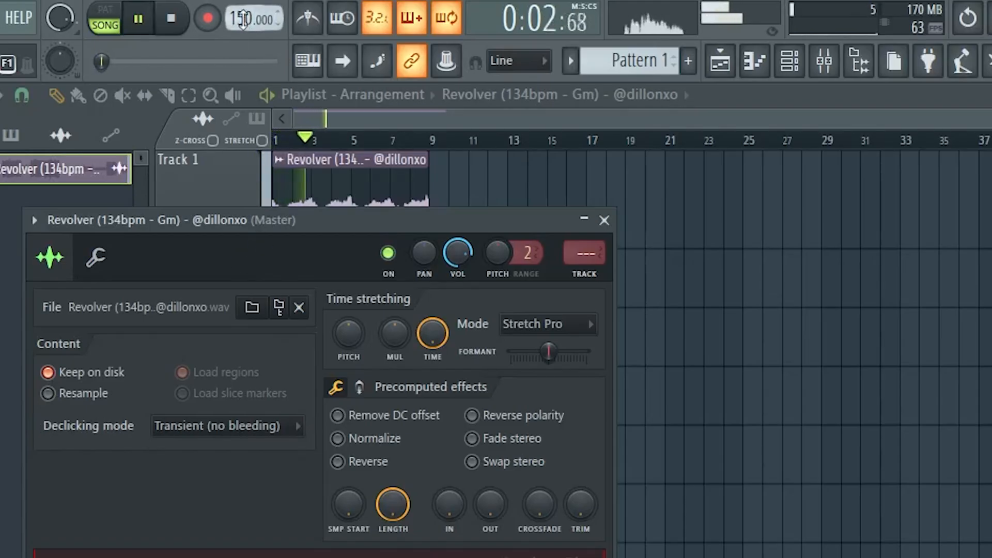
{"action": "left_click_drag", "start_coordinate": [243, 21], "coordinate": [243, 35]}
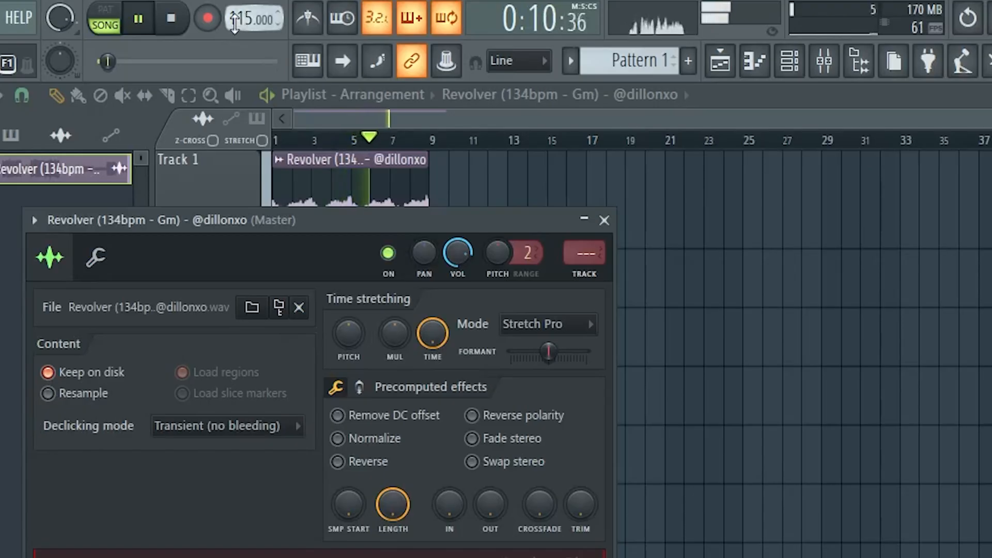
Move the clip settings window off the waveform and lower the Revolver clip's pitch shift to -200 cents or further
{"action": "left_click_drag", "start_coordinate": [285, 228], "coordinate": [316, 317]}
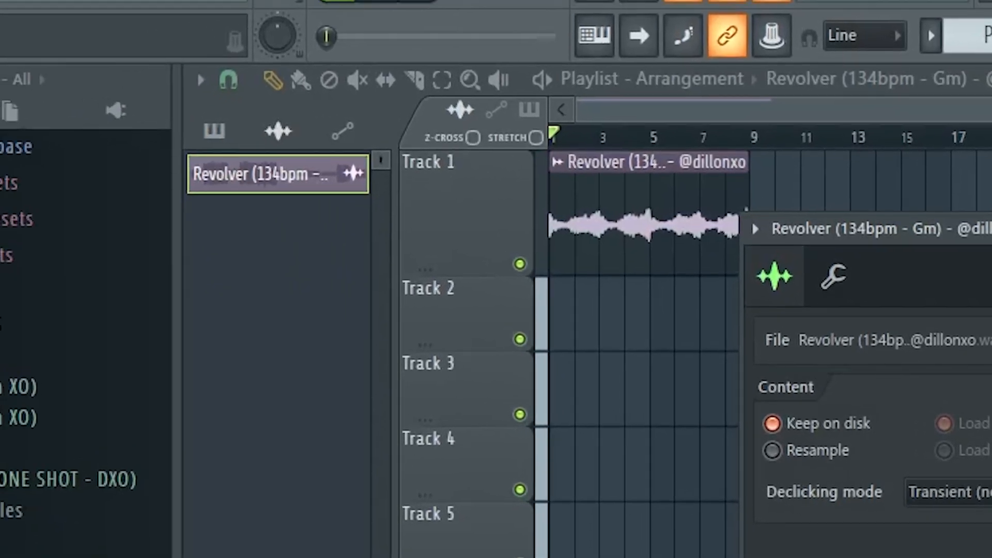
{"action": "left_click_drag", "start_coordinate": [938, 311], "coordinate": [937, 331]}
{"action": "left_click_drag", "start_coordinate": [991, 480], "coordinate": [991, 504]}
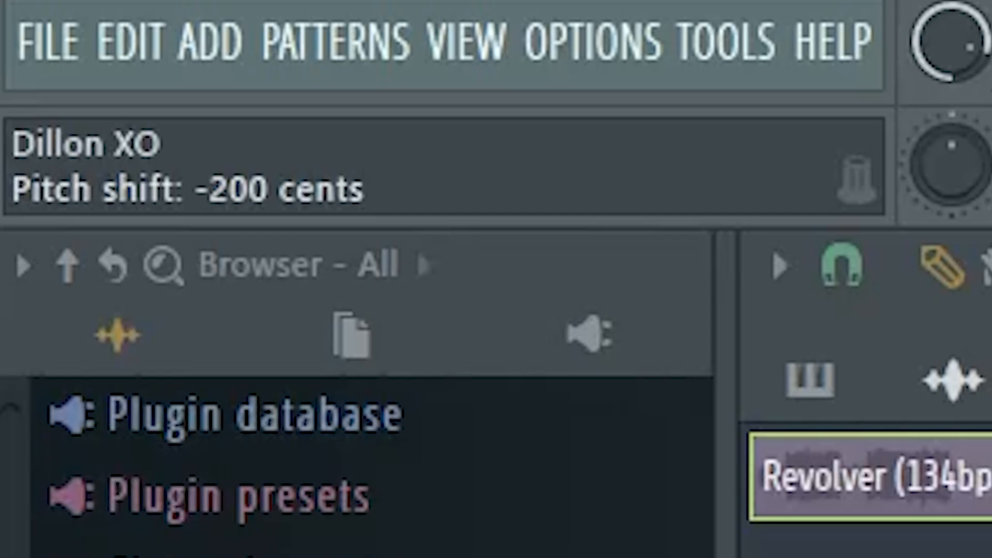
{"action": "left_click_drag", "start_coordinate": [990, 504], "coordinate": [991, 518]}
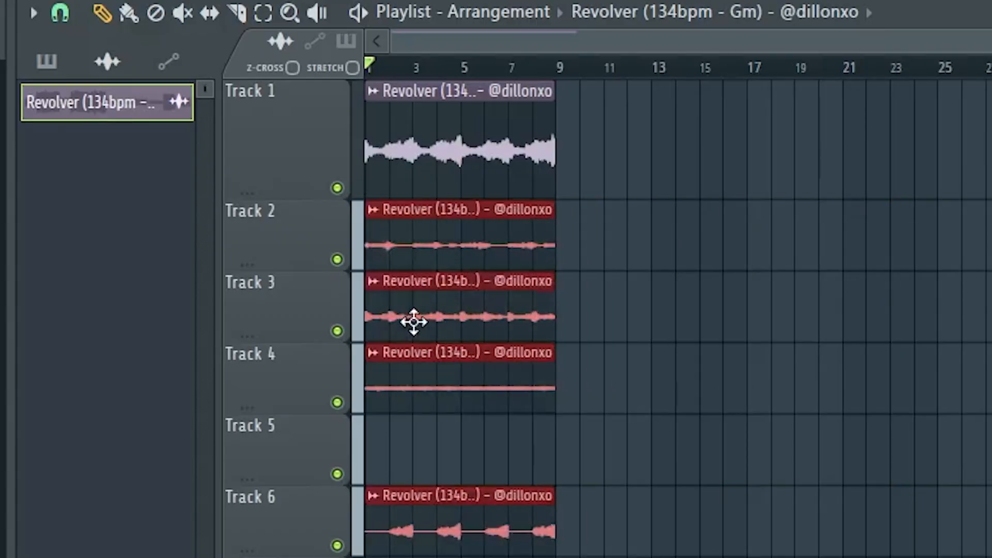
Delete the full Revolver clip from Track 1 and bring a sample from the Samples folder into the playlist
{"action": "right_click", "coordinate": [467, 176]}
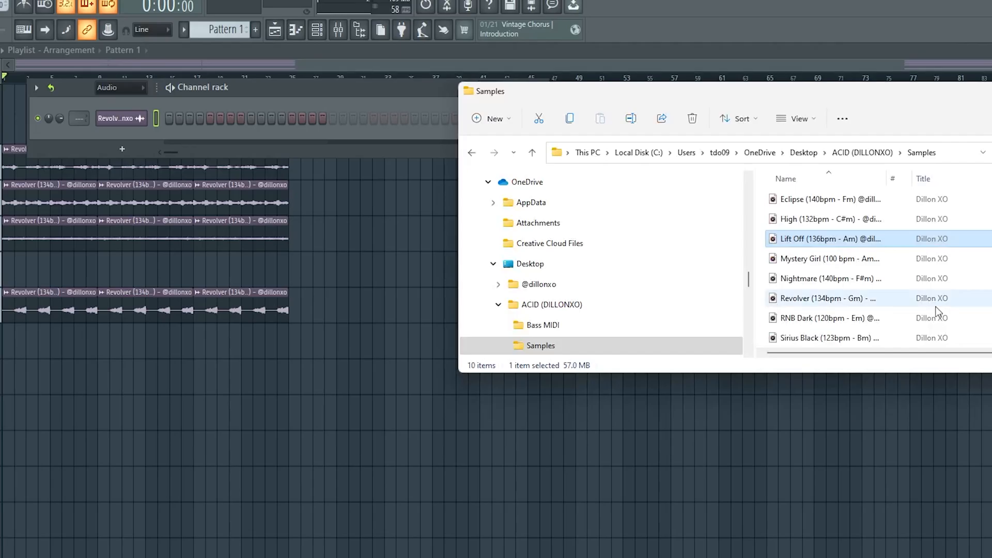
{"action": "left_click_drag", "start_coordinate": [868, 279], "coordinate": [394, 201]}
{"action": "left_click_drag", "start_coordinate": [127, 126], "coordinate": [123, 131]}
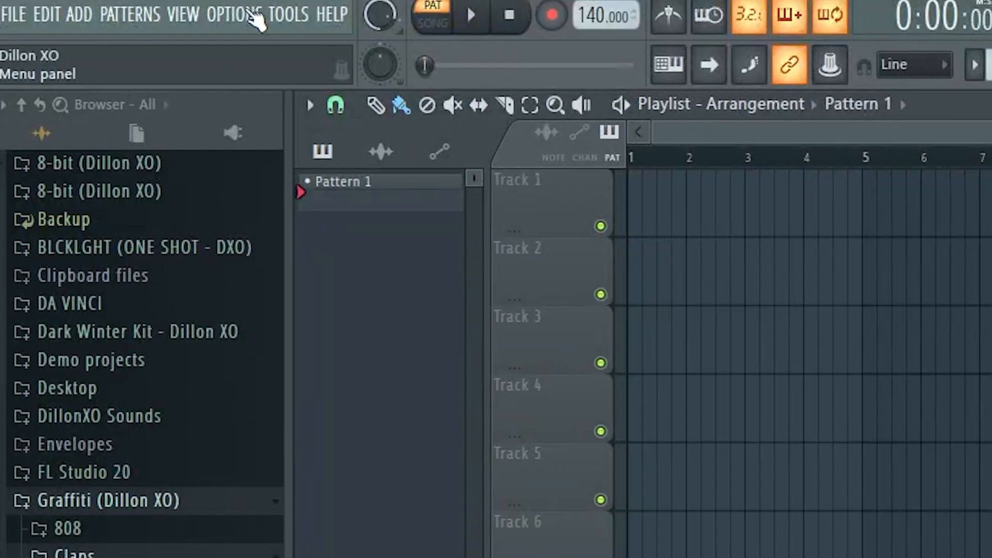
In the file settings, fill an empty extra browser search folder entry by choosing the BLCKLGHT (ONE SHOT - DXO) folder
{"action": "left_click", "coordinate": [243, 7]}
{"action": "left_click", "coordinate": [283, 147]}
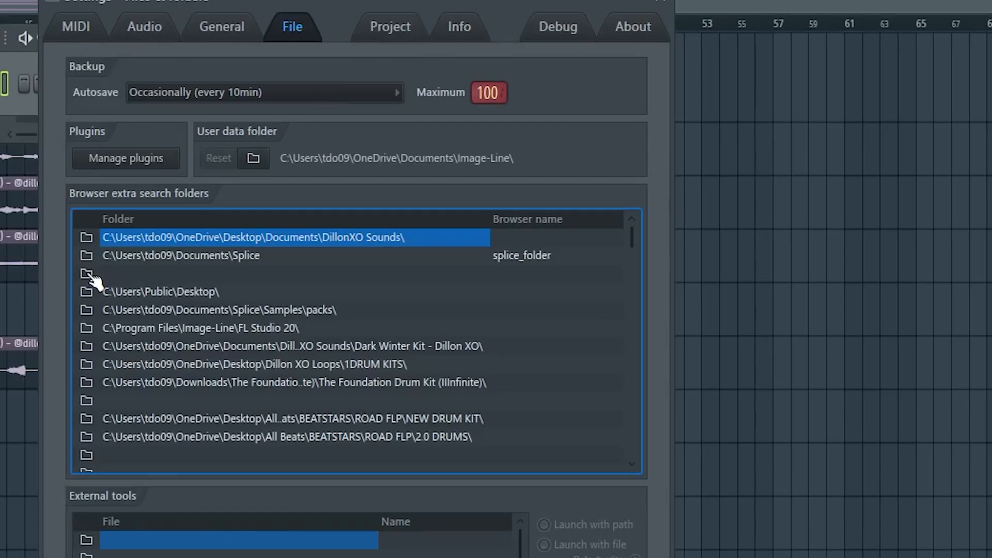
{"action": "left_click", "coordinate": [87, 272]}
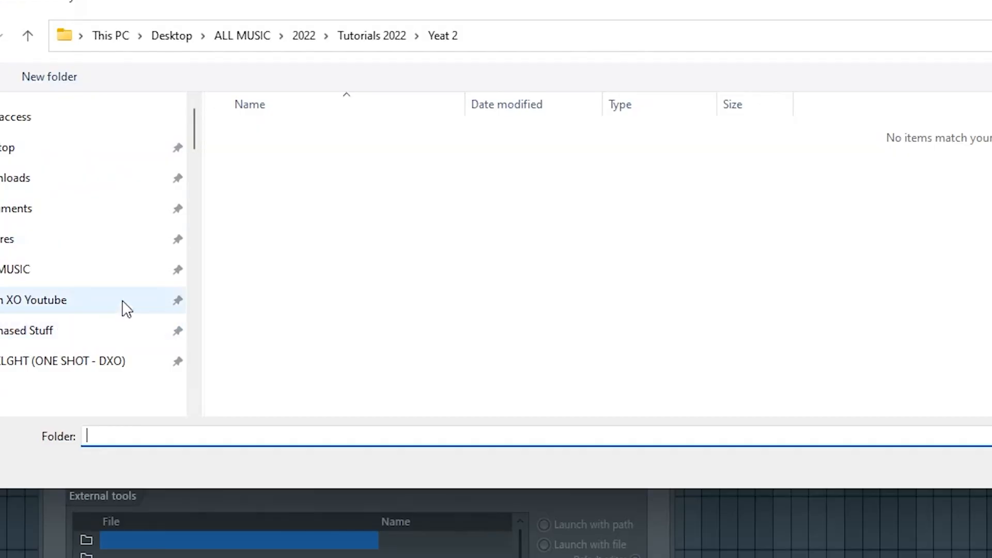
{"action": "left_click", "coordinate": [71, 364]}
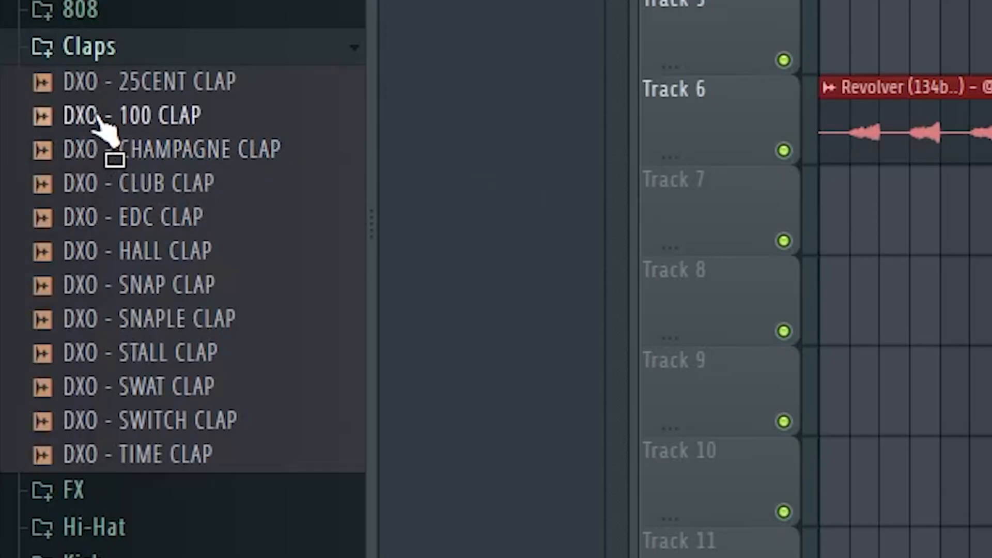
Add DXO - 100 CLAP to the channel rack, audition several hi-hats, and add DXO - OZ HI-HAT as well
{"action": "left_click_drag", "start_coordinate": [96, 117], "coordinate": [354, 227]}
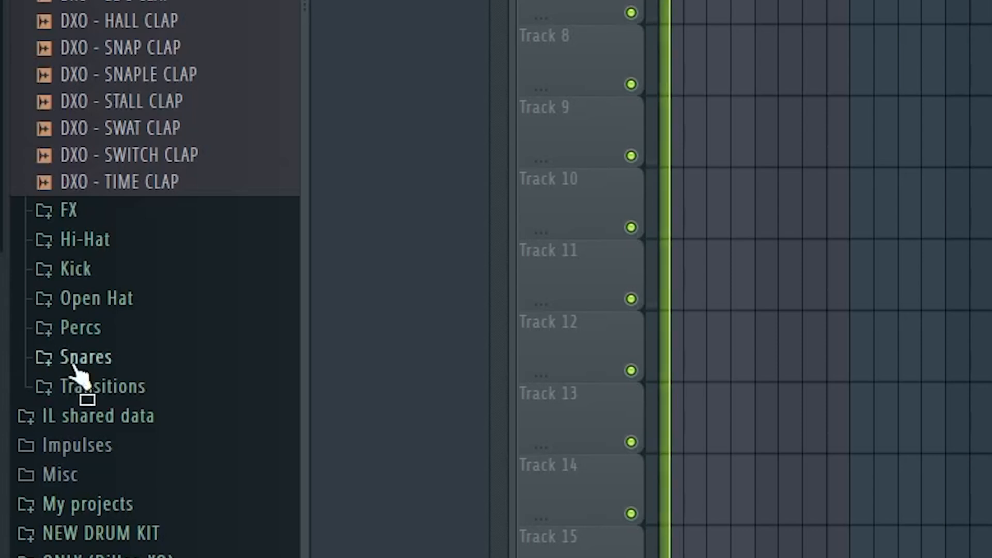
{"action": "left_click", "coordinate": [115, 246]}
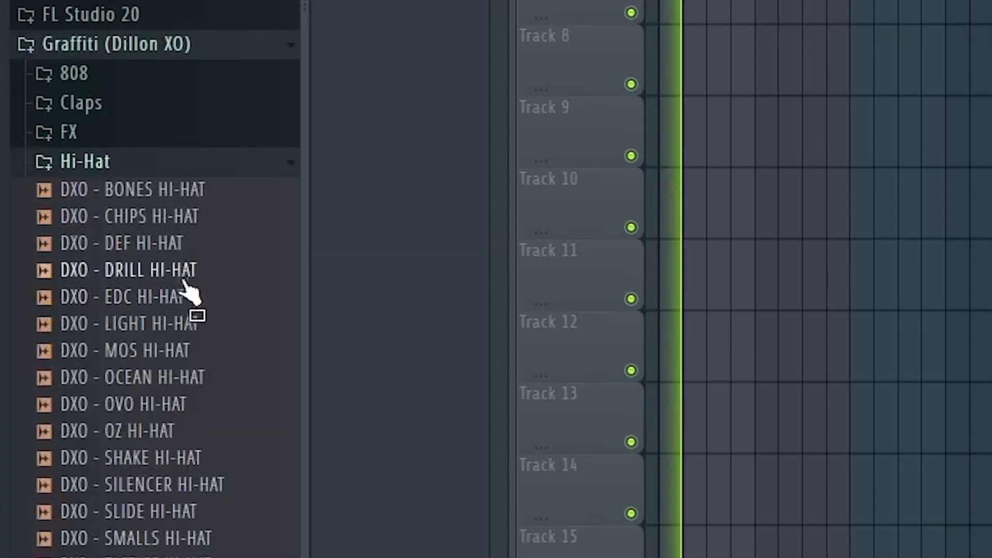
{"action": "left_click", "coordinate": [162, 325]}
{"action": "left_click", "coordinate": [158, 353]}
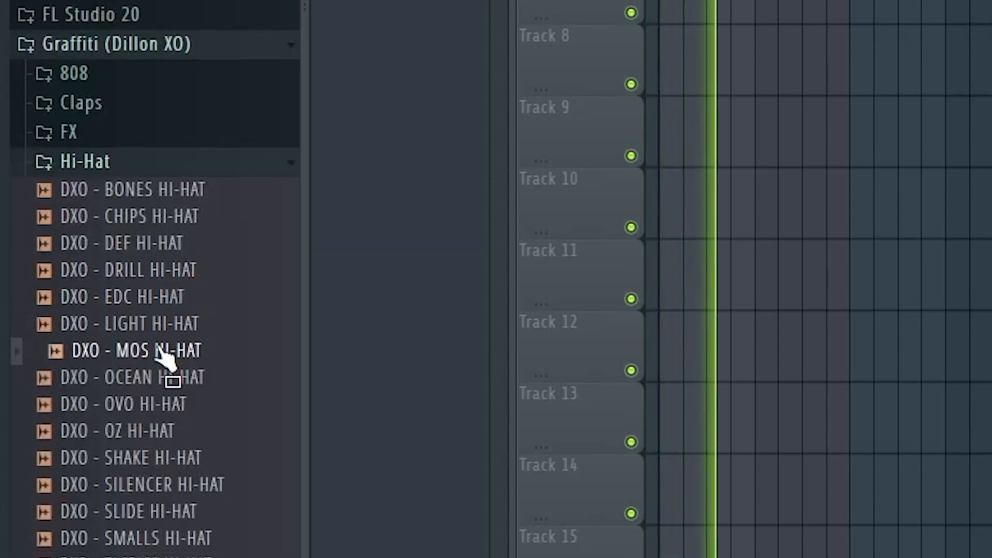
{"action": "left_click", "coordinate": [161, 405]}
{"action": "left_click", "coordinate": [160, 431]}
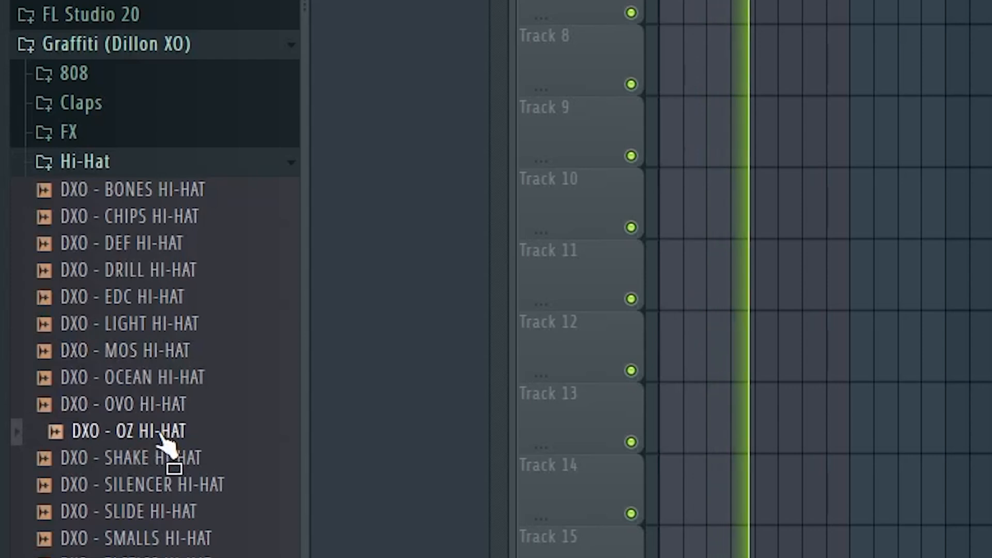
{"action": "left_click_drag", "start_coordinate": [160, 434], "coordinate": [424, 201]}
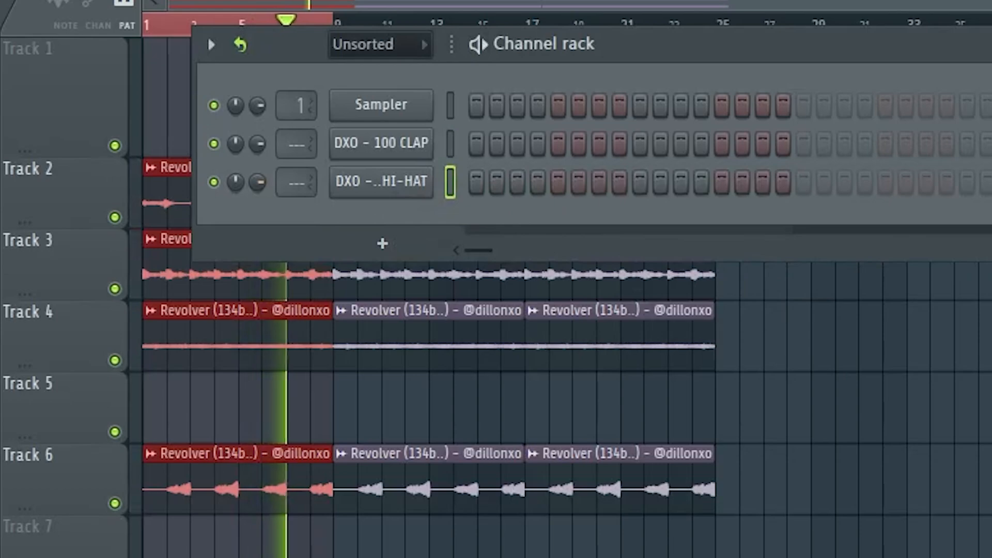
{"action": "left_click", "coordinate": [111, 165]}
Audition percussion samples in the Graffiti kit's Percs folder and add DXO - HALLWAY PERC to the channel rack
{"action": "scroll", "coordinate": [135, 179], "scroll_direction": "down", "scroll_amount": 2}
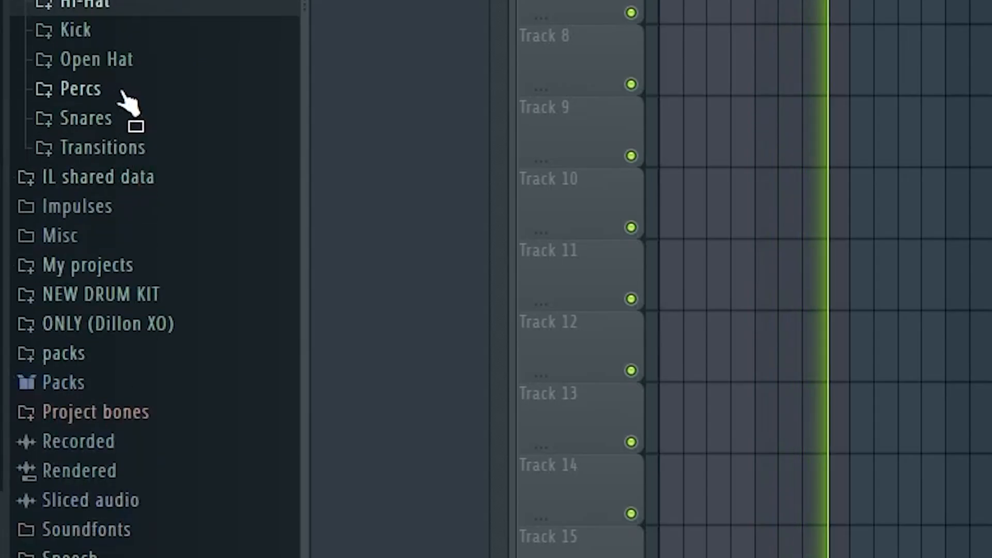
{"action": "left_click", "coordinate": [124, 92]}
{"action": "left_click", "coordinate": [128, 168]}
{"action": "left_click", "coordinate": [155, 198]}
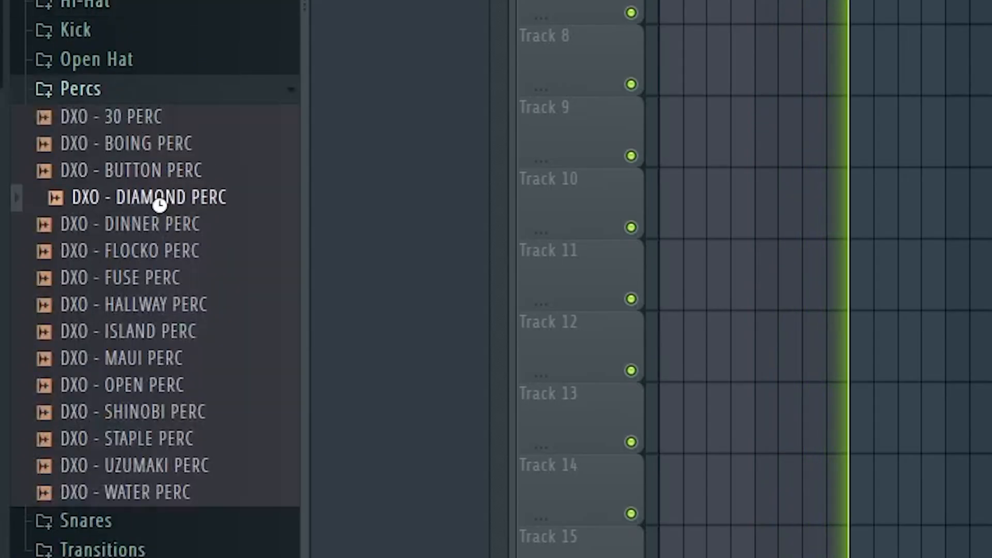
{"action": "left_click", "coordinate": [161, 252]}
{"action": "left_click", "coordinate": [163, 278]}
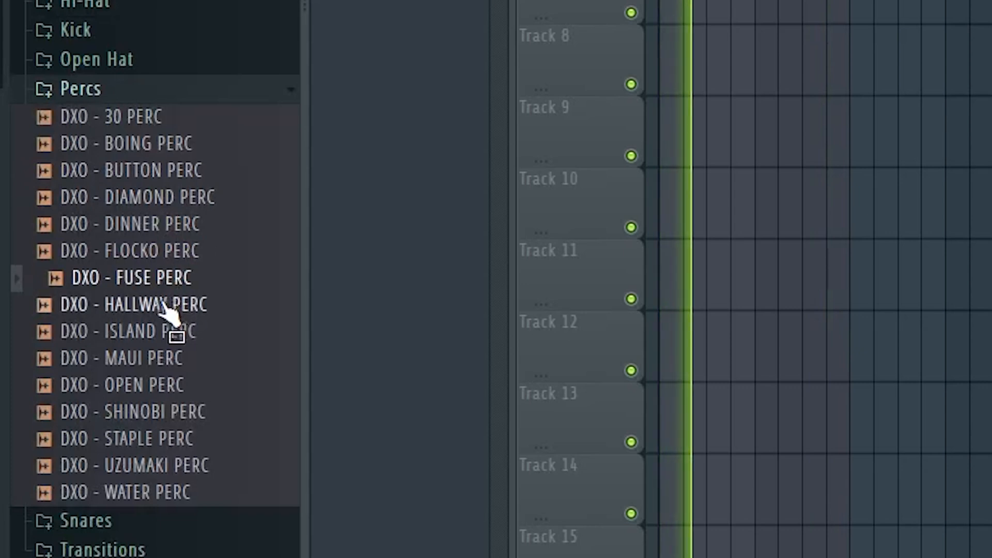
{"action": "left_click", "coordinate": [163, 304]}
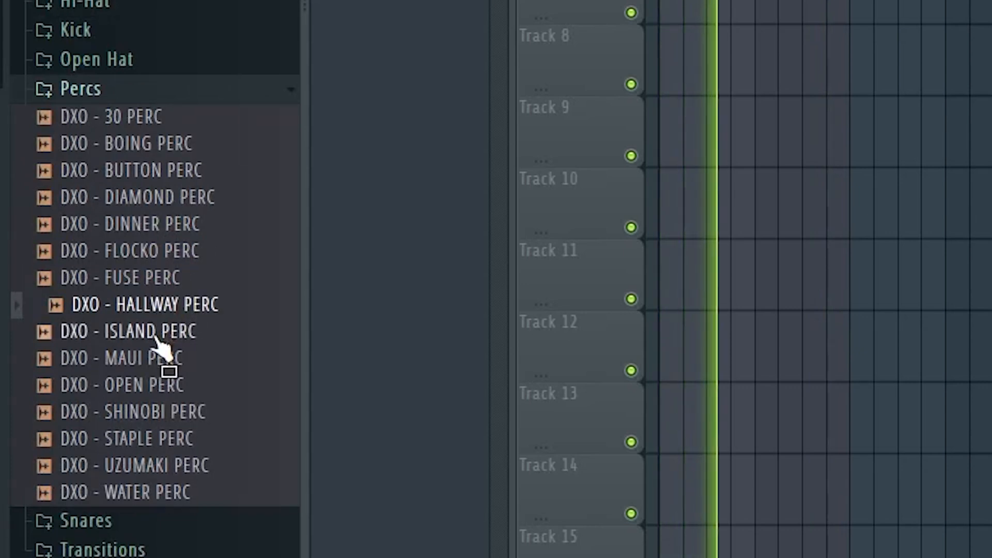
{"action": "left_click", "coordinate": [157, 337]}
{"action": "left_click", "coordinate": [168, 311]}
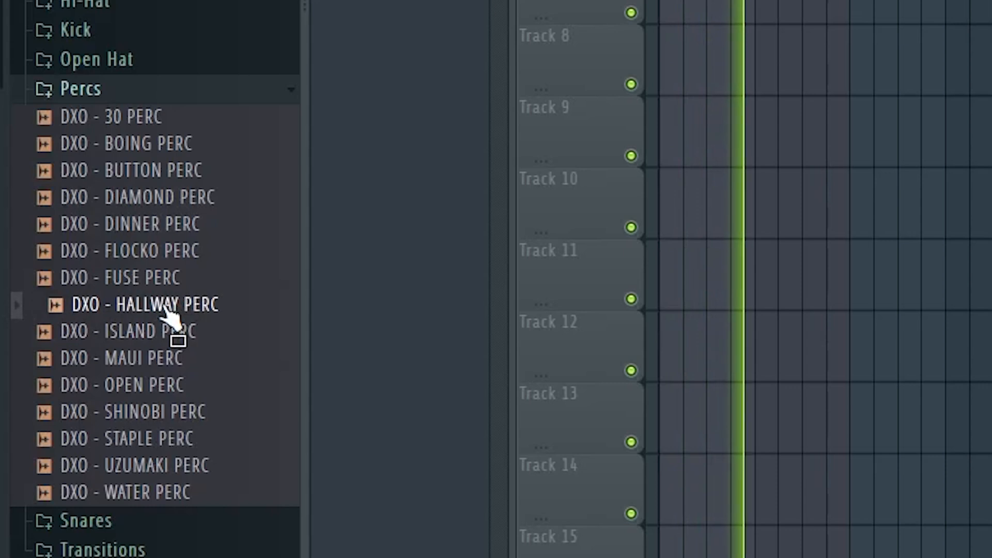
{"action": "left_click_drag", "start_coordinate": [168, 318], "coordinate": [396, 224]}
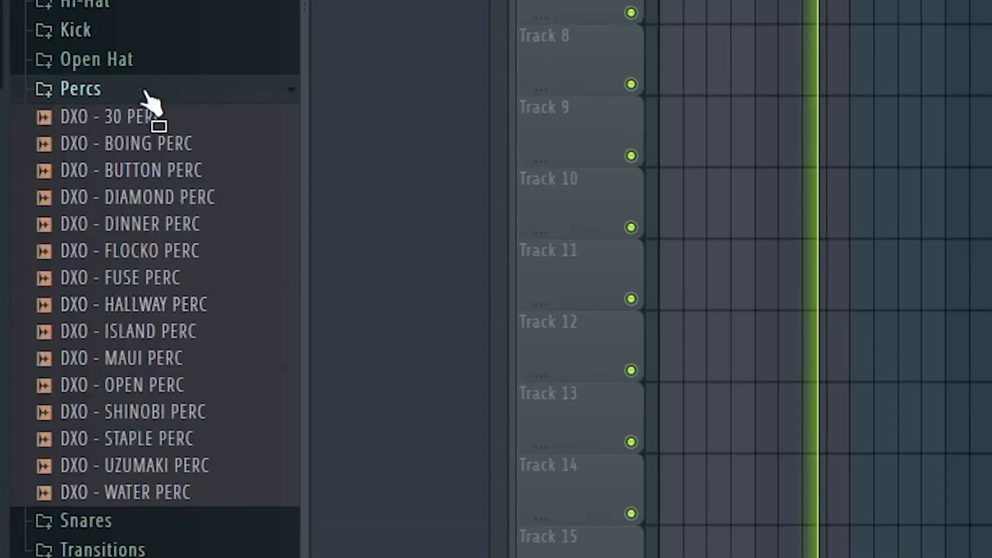
{"action": "left_click", "coordinate": [142, 92]}
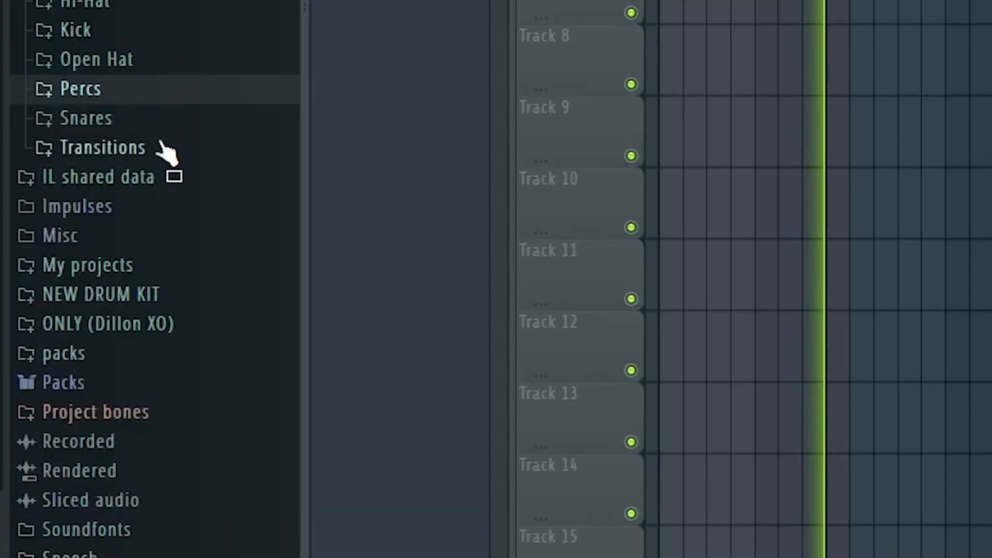
Audition samples in the Graffiti kit's Kick folder and add DXO - ROAD KICK to the channel rack
{"action": "left_click", "coordinate": [126, 28]}
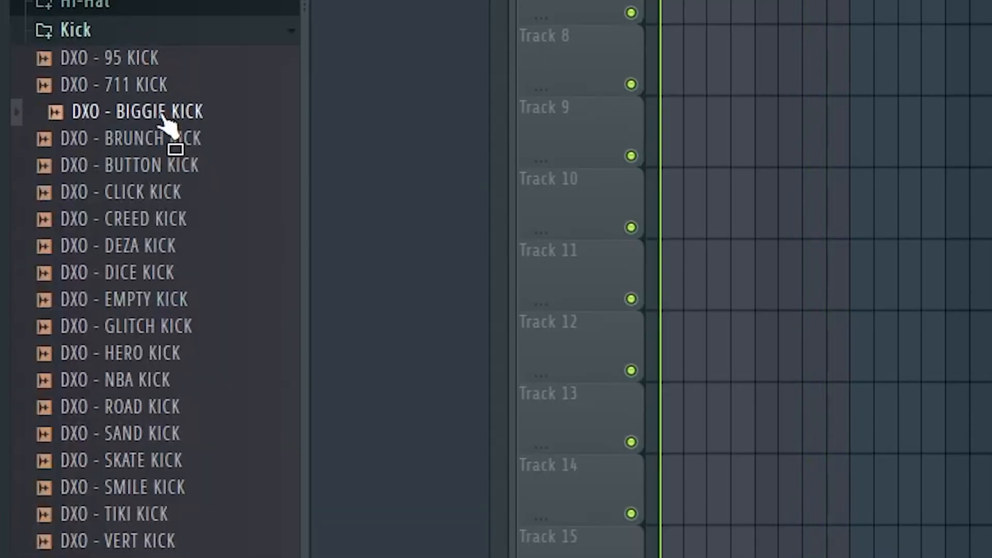
{"action": "left_click", "coordinate": [147, 192]}
{"action": "left_click", "coordinate": [149, 272]}
{"action": "scroll", "coordinate": [199, 311], "scroll_direction": "down", "scroll_amount": 1}
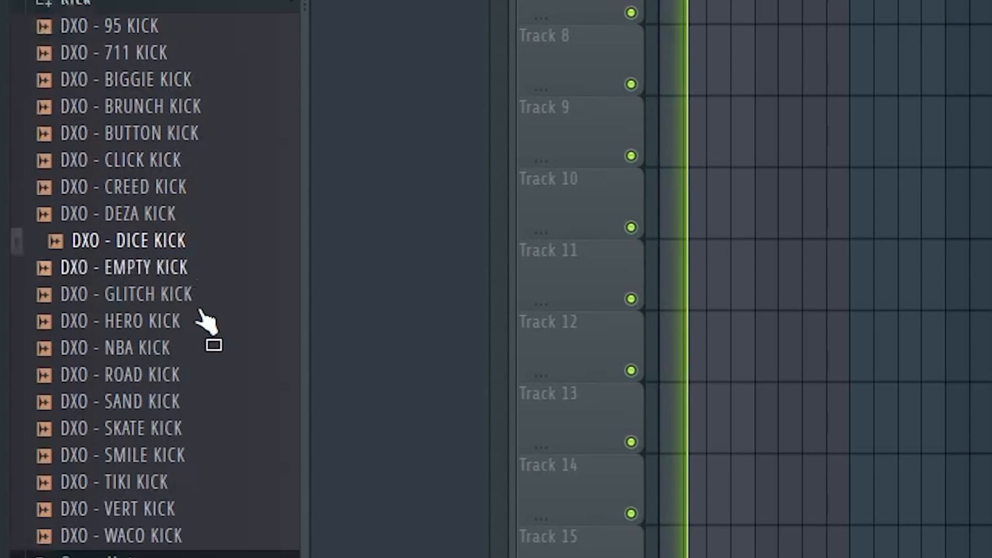
{"action": "scroll", "coordinate": [199, 312], "scroll_direction": "down", "scroll_amount": 5}
{"action": "left_click", "coordinate": [156, 217]}
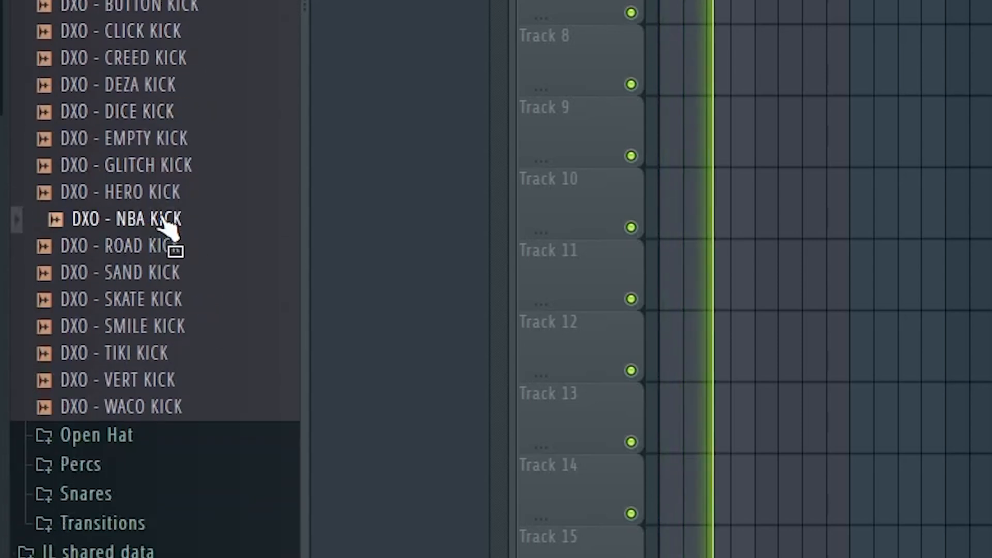
{"action": "left_click", "coordinate": [167, 247]}
{"action": "left_click_drag", "start_coordinate": [171, 254], "coordinate": [401, 277]}
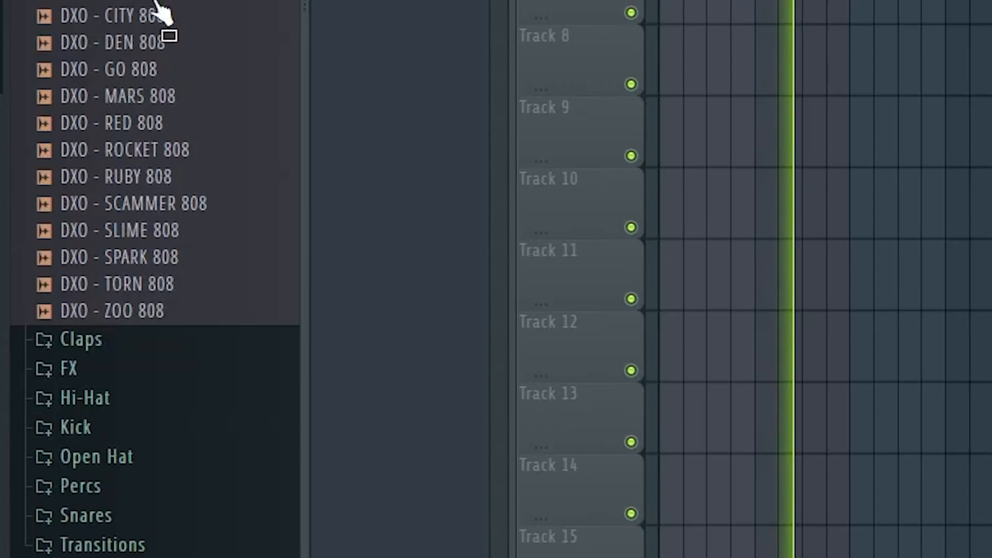
Audition the ZOO and ROCKET 808 samples and add DXO - GO 808 to the channel rack
{"action": "left_click", "coordinate": [168, 310]}
{"action": "left_click", "coordinate": [181, 150]}
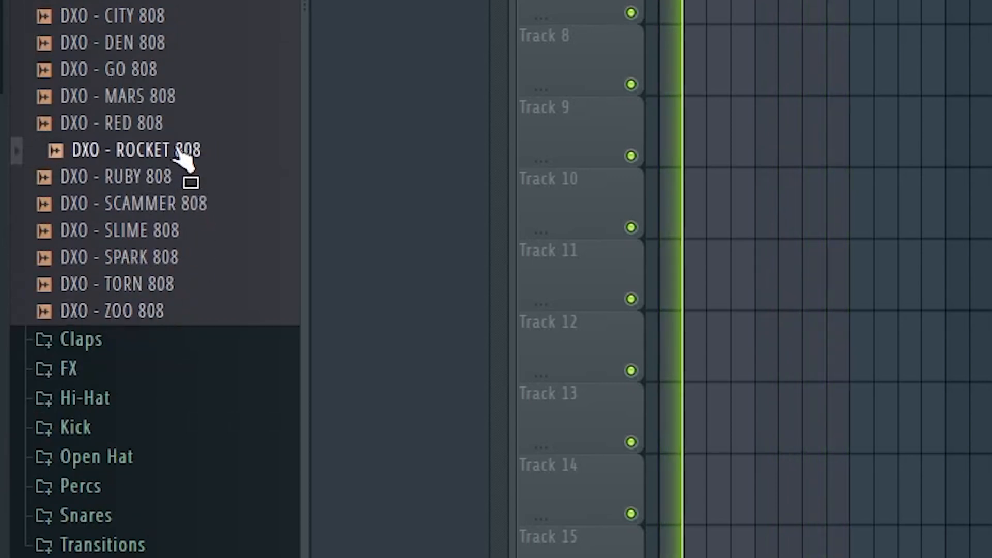
{"action": "left_click_drag", "start_coordinate": [164, 75], "coordinate": [404, 282]}
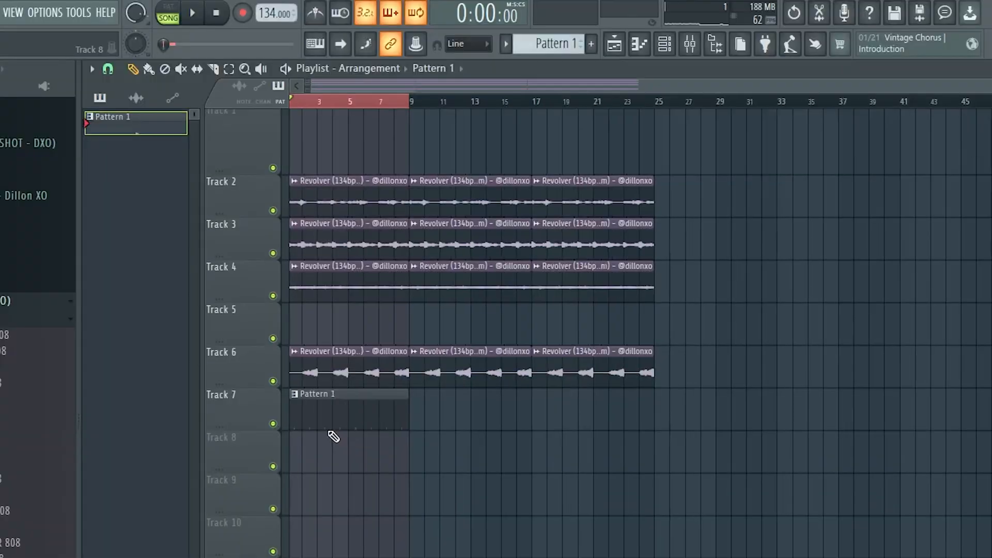
Fill each 2 steps on the DXO - OZ HI-HAT channel and lower that channel's volume
{"action": "left_click_drag", "start_coordinate": [439, 87], "coordinate": [281, 93]}
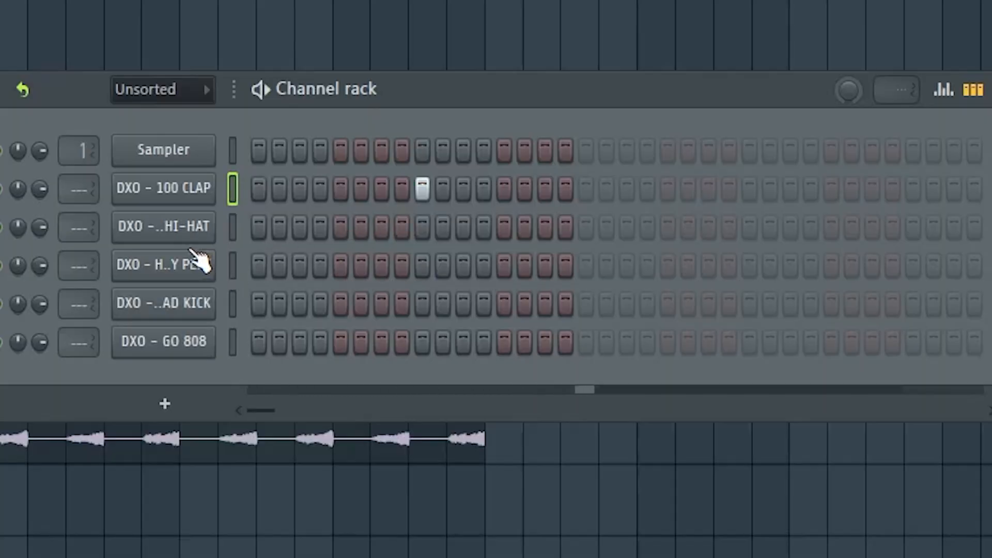
{"action": "left_click", "coordinate": [233, 226]}
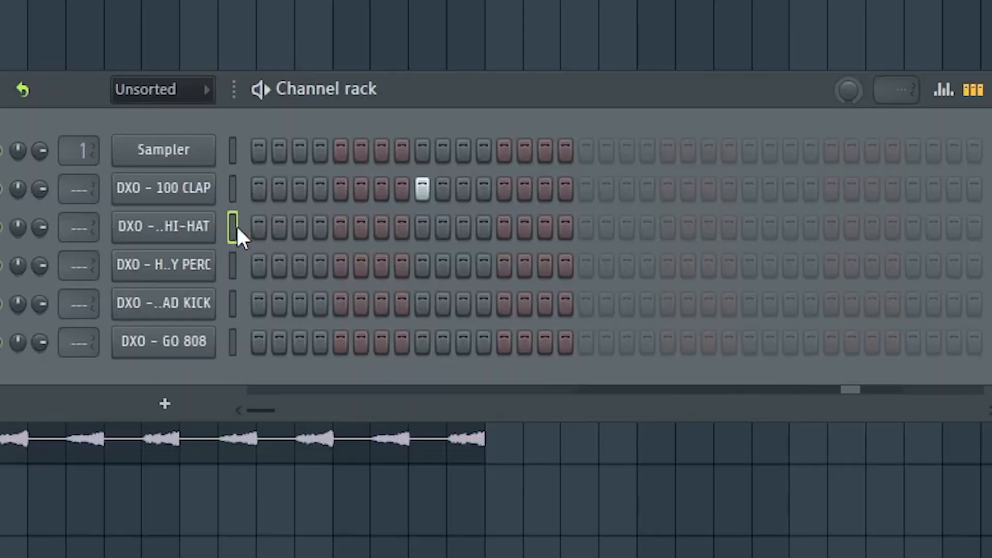
{"action": "right_click", "coordinate": [189, 227]}
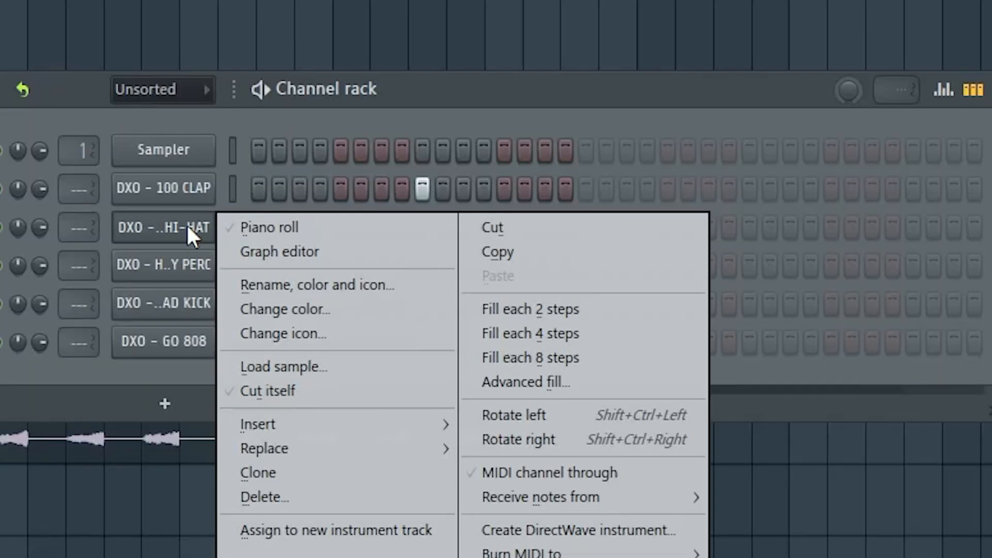
{"action": "left_click", "coordinate": [532, 311]}
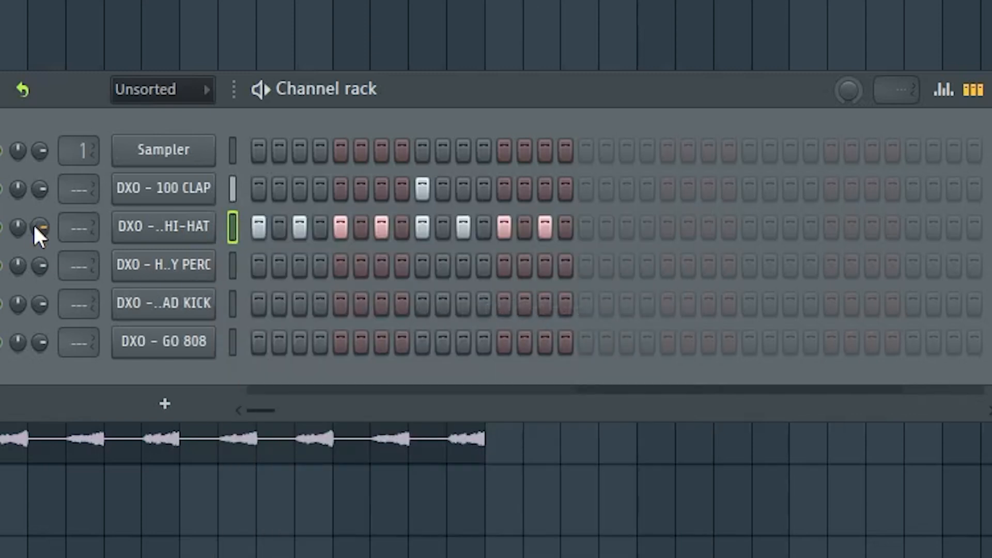
{"action": "left_click_drag", "start_coordinate": [35, 227], "coordinate": [34, 233]}
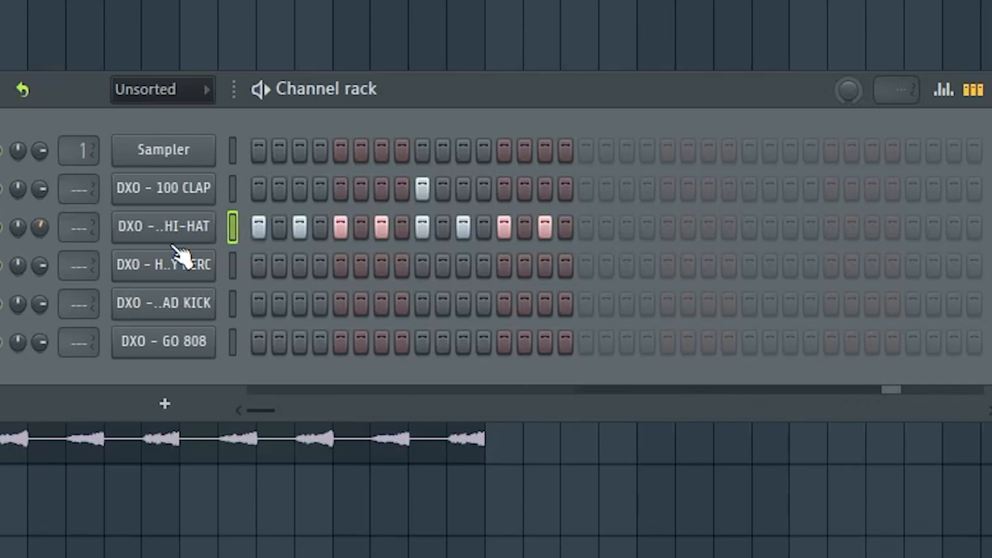
Open the OZ HI-HAT notes in the piano roll and duplicate the one-bar pattern until it fills eight bars
{"action": "key", "text": "F7"}
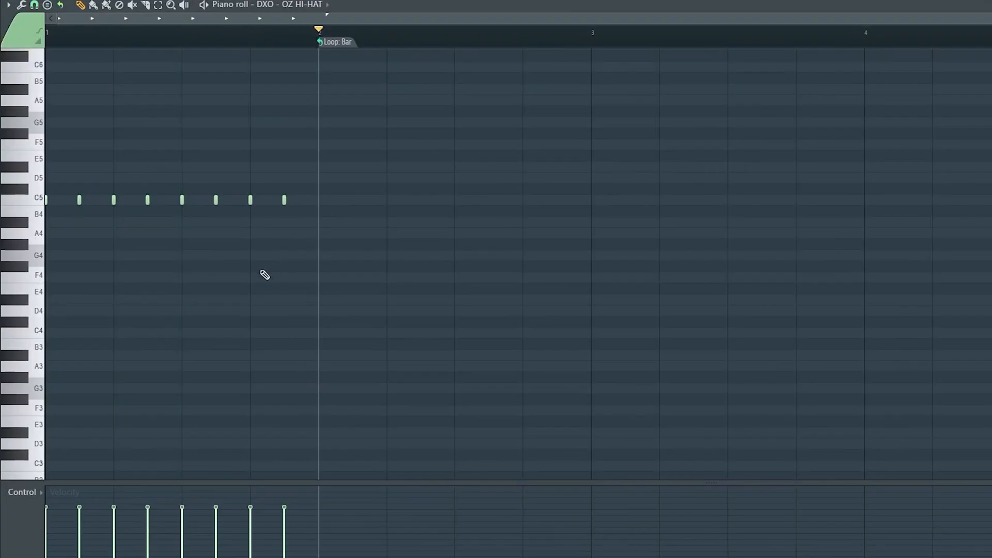
{"action": "scroll", "coordinate": [260, 269], "scroll_direction": "up", "scroll_amount": 1}
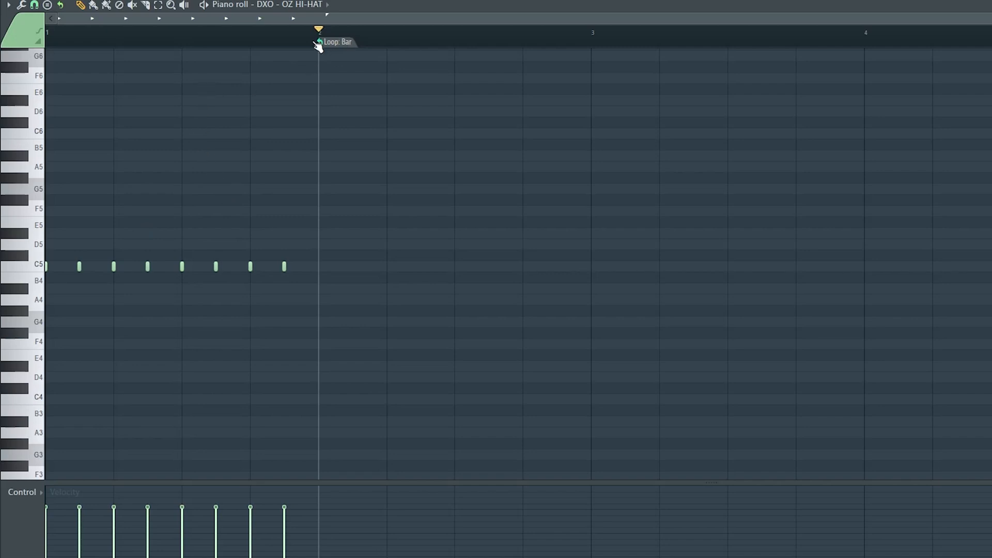
{"action": "key", "text": "ctrl+a"}
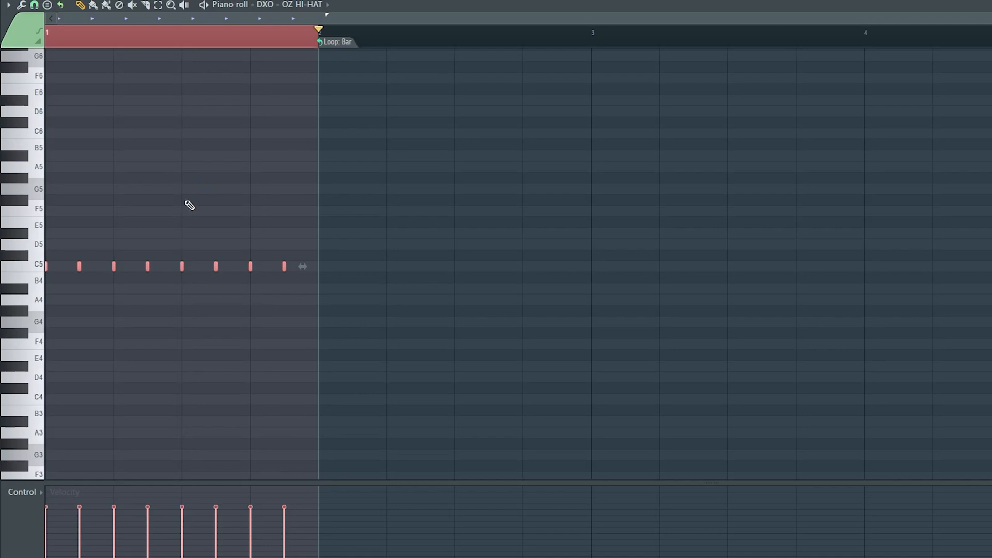
{"action": "key", "text": "ctrl+b"}
{"action": "key", "text": "ctrl+b"}
{"action": "key", "text": "ctrl+b"}
{"action": "key", "text": "ctrl+b"}
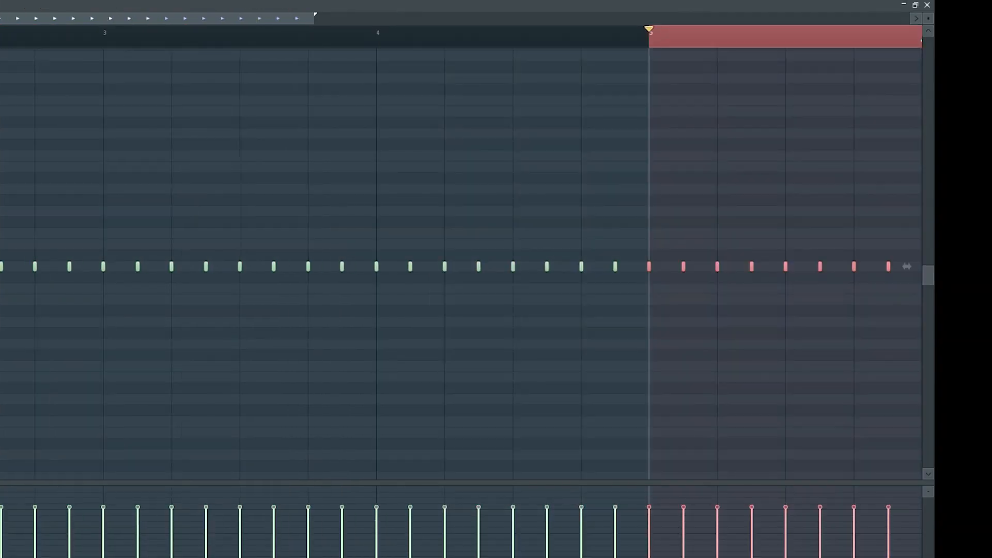
{"action": "key", "text": "ctrl+b"}
{"action": "key", "text": "ctrl+b"}
{"action": "key", "text": "ctrl+b"}
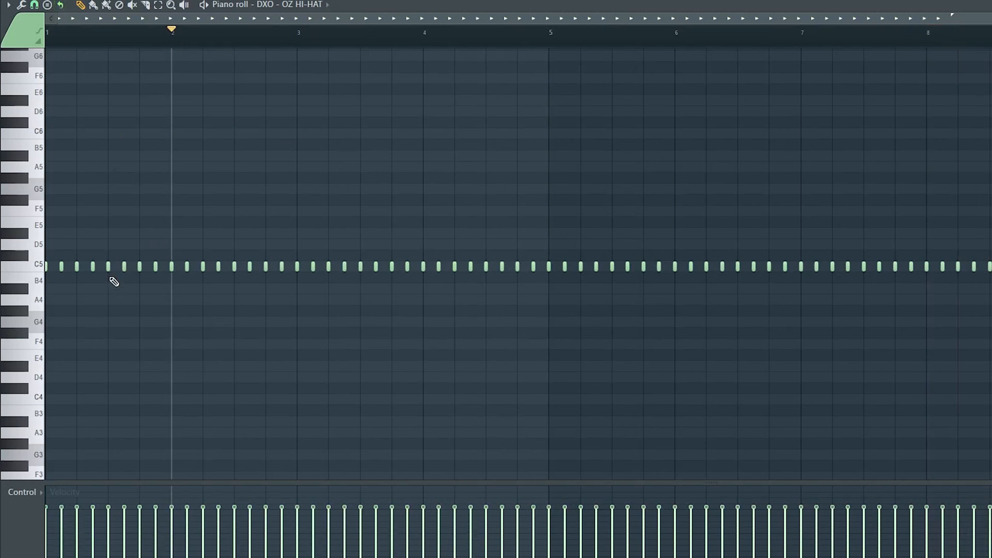
Set the piano roll snap to 1/4 beat and add an extra C5 hi-hat note just before bar 3
{"action": "scroll", "coordinate": [114, 284], "scroll_direction": "up", "scroll_amount": 3}
{"action": "left_click_drag", "start_coordinate": [226, 34], "coordinate": [44, 34]}
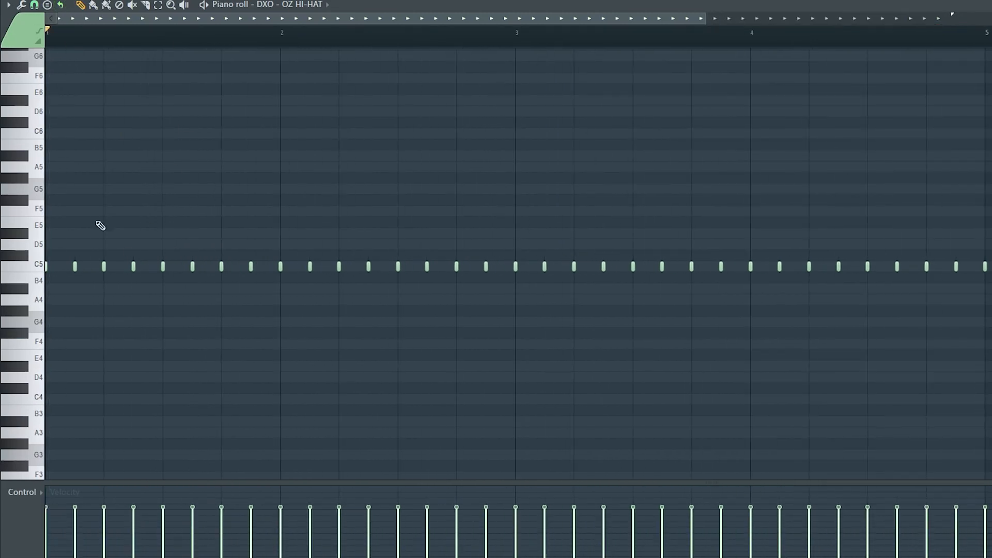
{"action": "left_click_drag", "start_coordinate": [225, 284], "coordinate": [20, 329]}
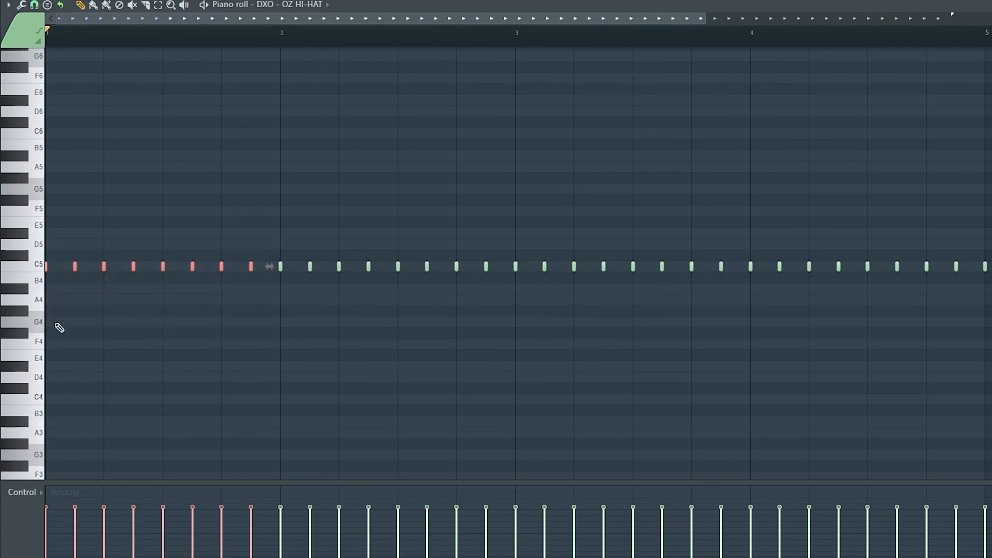
{"action": "scroll", "coordinate": [251, 193], "scroll_direction": "down", "scroll_amount": 3}
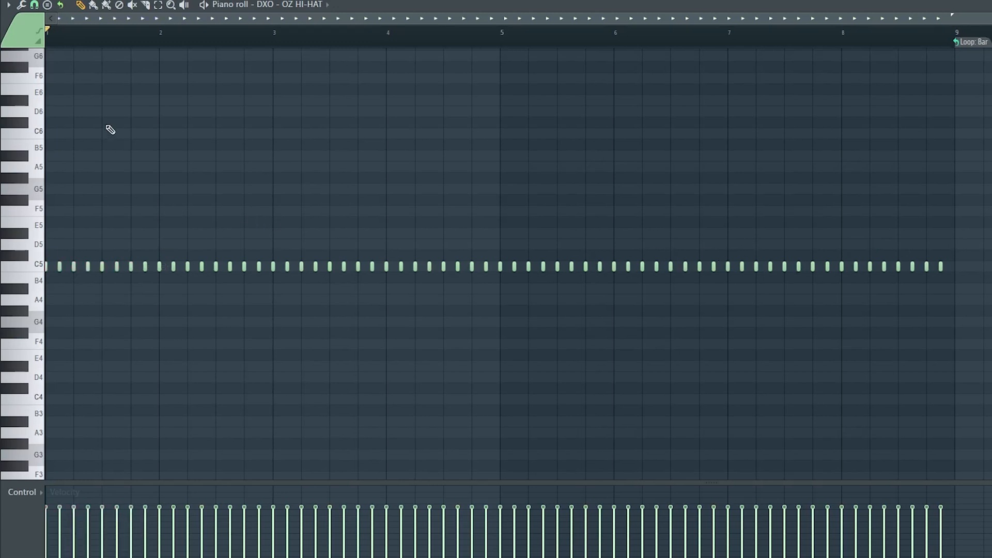
{"action": "left_click", "coordinate": [34, 6]}
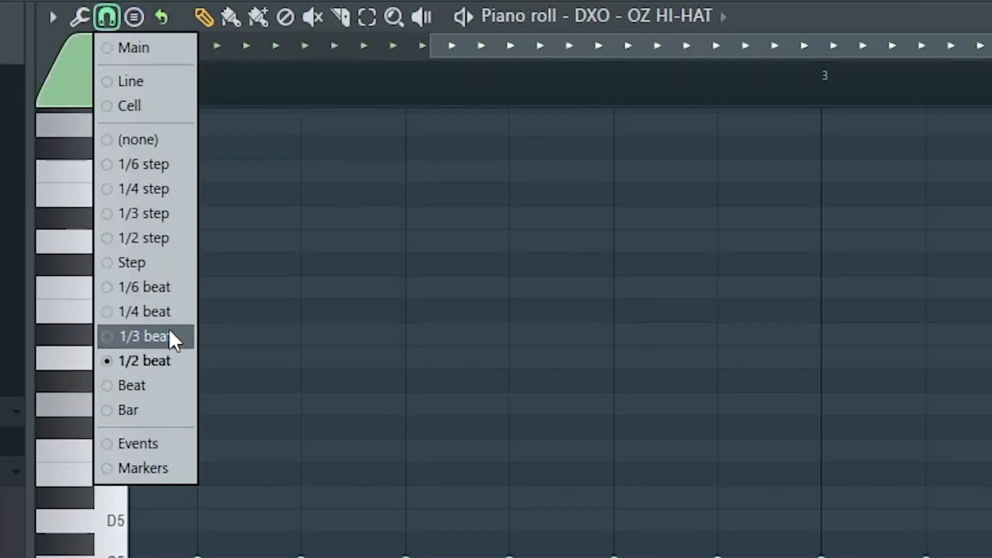
{"action": "left_click", "coordinate": [160, 313]}
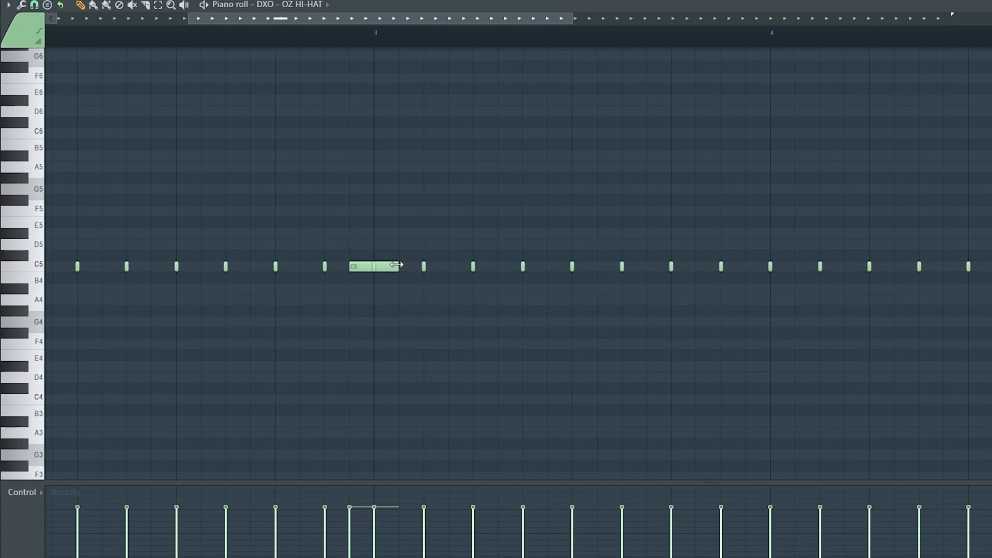
{"action": "scroll", "coordinate": [361, 289], "scroll_direction": "down", "scroll_amount": 4}
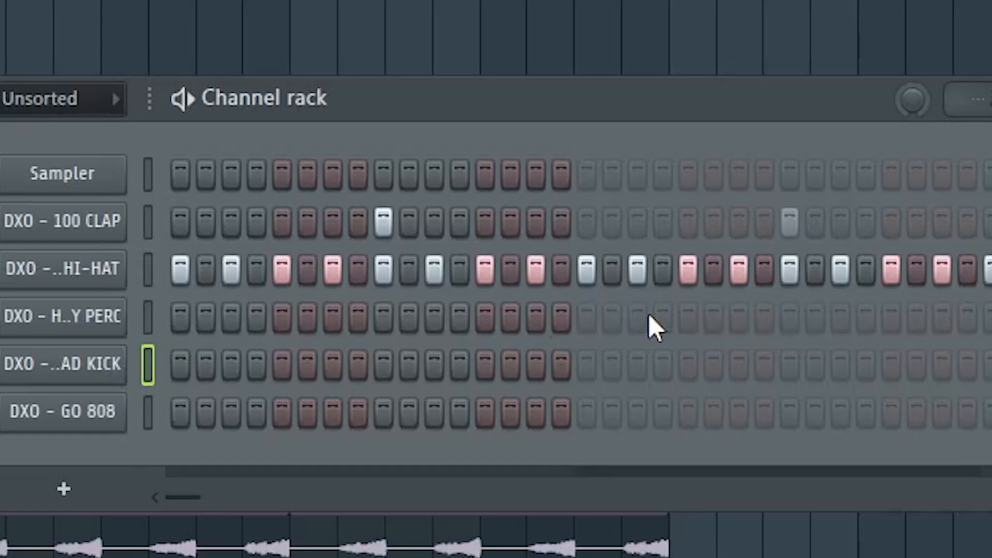
Audition the GENERAL and PICTURE samples in the Open Hat folder and add DXO - PICTURE OPEN to the channel rack
{"action": "left_click", "coordinate": [331, 318]}
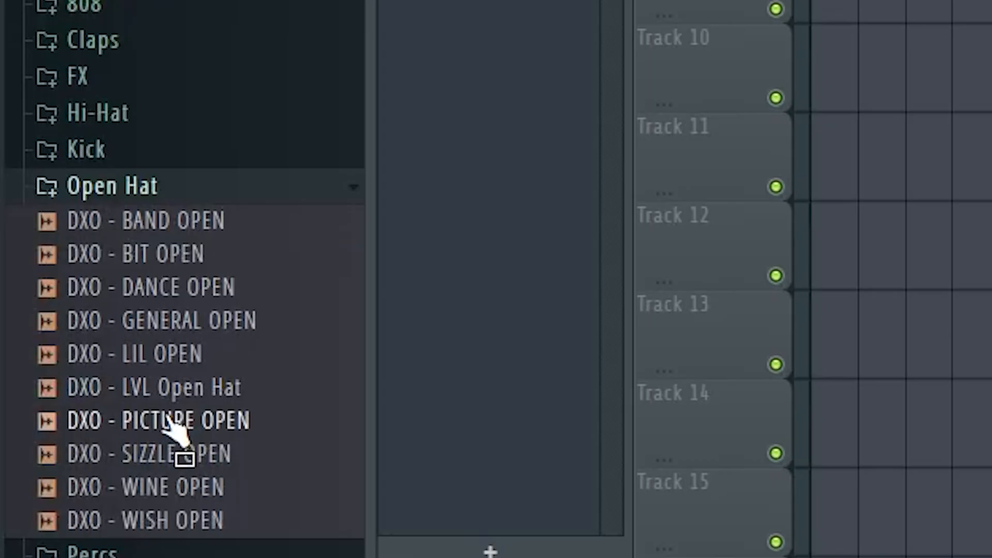
{"action": "left_click", "coordinate": [166, 419]}
{"action": "left_click", "coordinate": [165, 319]}
{"action": "left_click", "coordinate": [171, 422]}
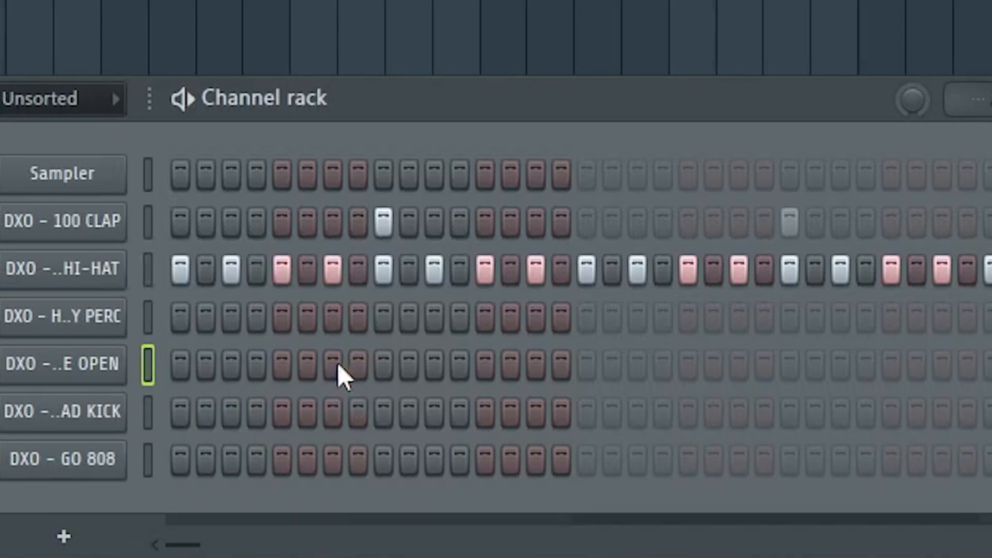
Place the open hat on step 7 and add hits for the HALLWAY PERC channel, including steps 15, 31 and 35
{"action": "left_click", "coordinate": [333, 364]}
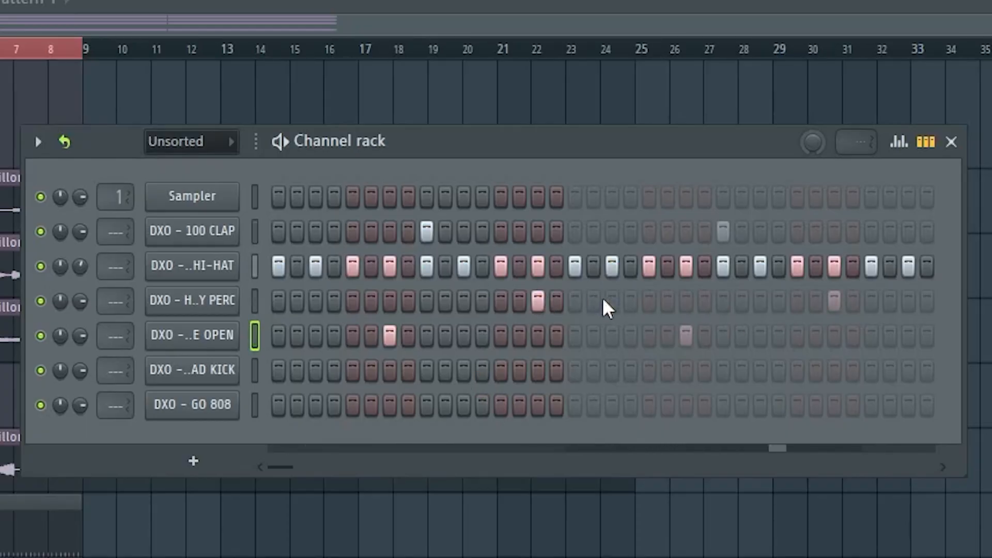
{"action": "left_click", "coordinate": [832, 298]}
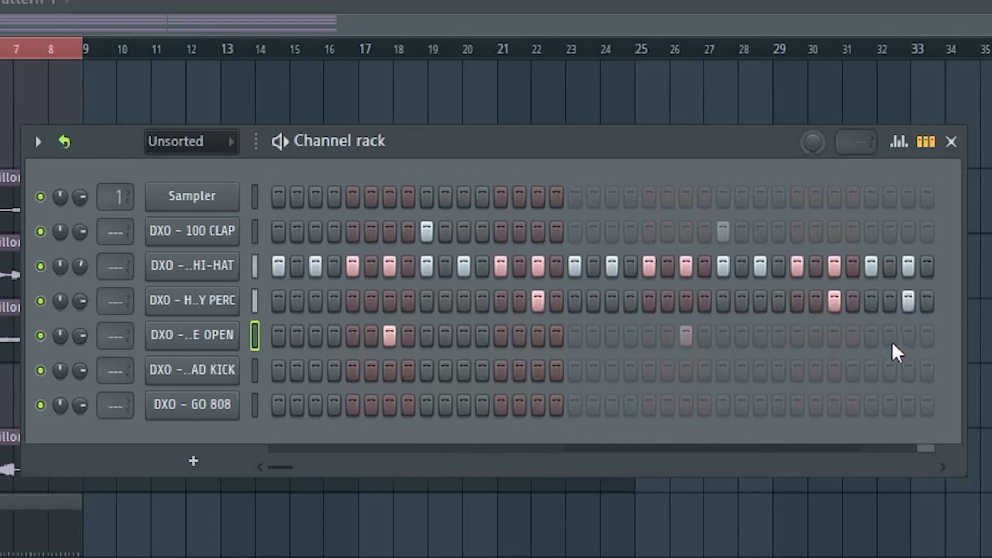
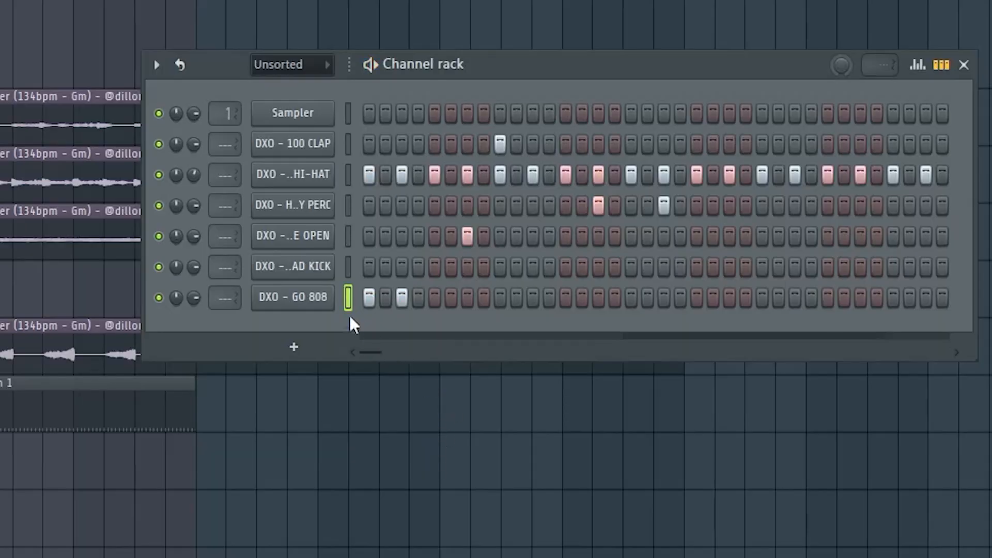
Enable Cut itself for the DXO - GO 808 channel
{"action": "right_click", "coordinate": [322, 308]}
{"action": "left_click", "coordinate": [413, 428]}
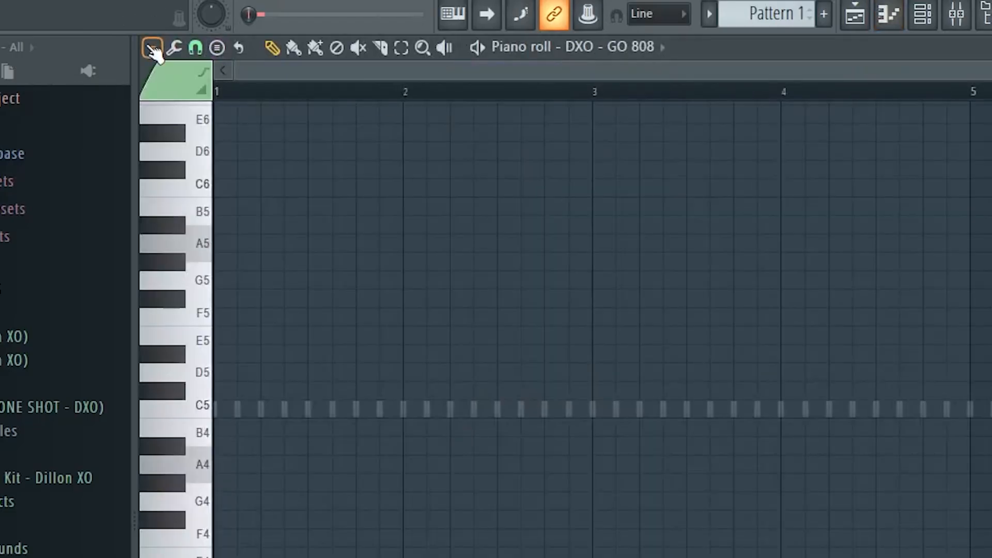
Set the root note of the scale highlighting to G in the DXO - GO 808 piano roll
{"action": "left_click", "coordinate": [152, 49]}
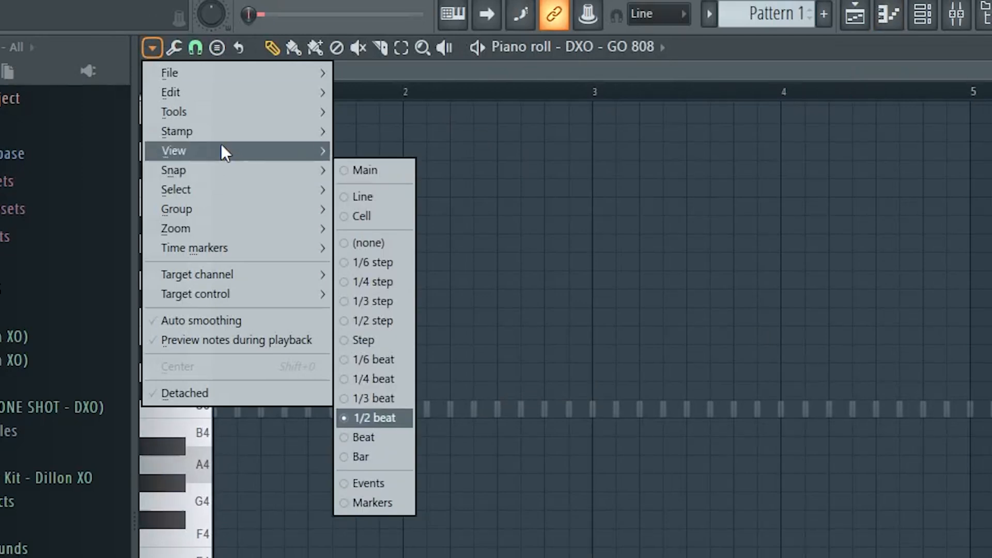
{"action": "mouse_move", "coordinate": [222, 147]}
{"action": "mouse_move", "coordinate": [517, 449]}
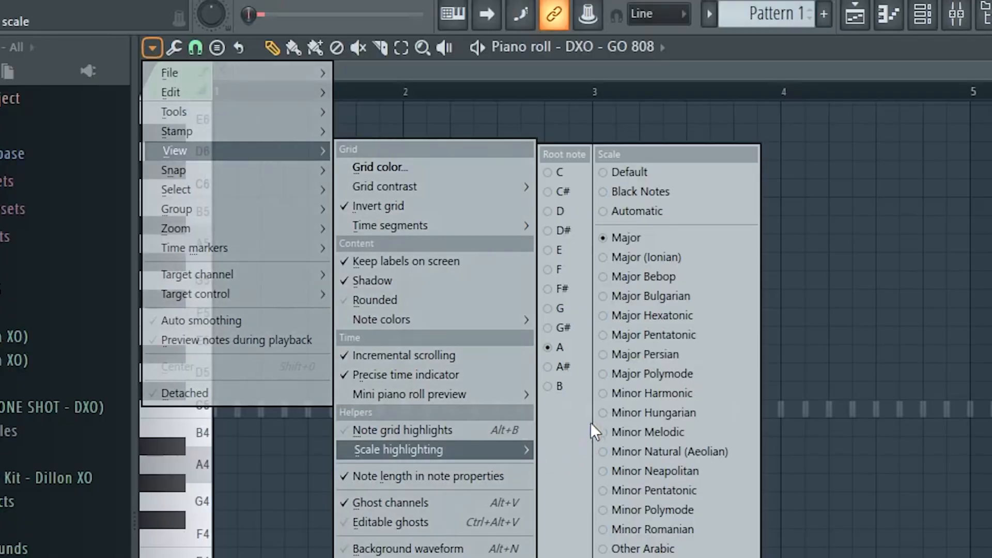
{"action": "left_click", "coordinate": [575, 310]}
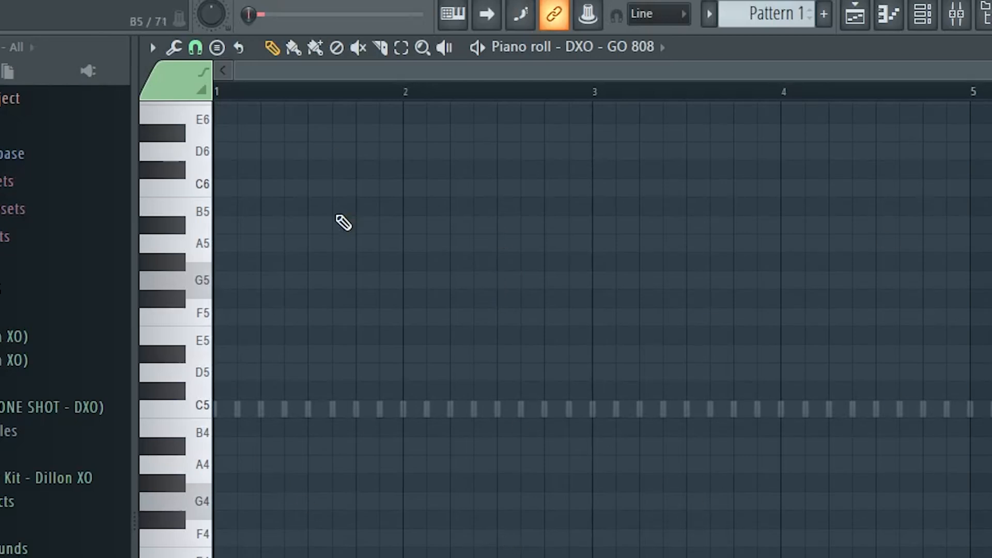
Draw G5 notes for the 808 at the start of bar 1, bar 1 beat 4 and bar 2 beat 2, testing them during playback
{"action": "scroll", "coordinate": [345, 320], "scroll_direction": "up", "scroll_amount": 2}
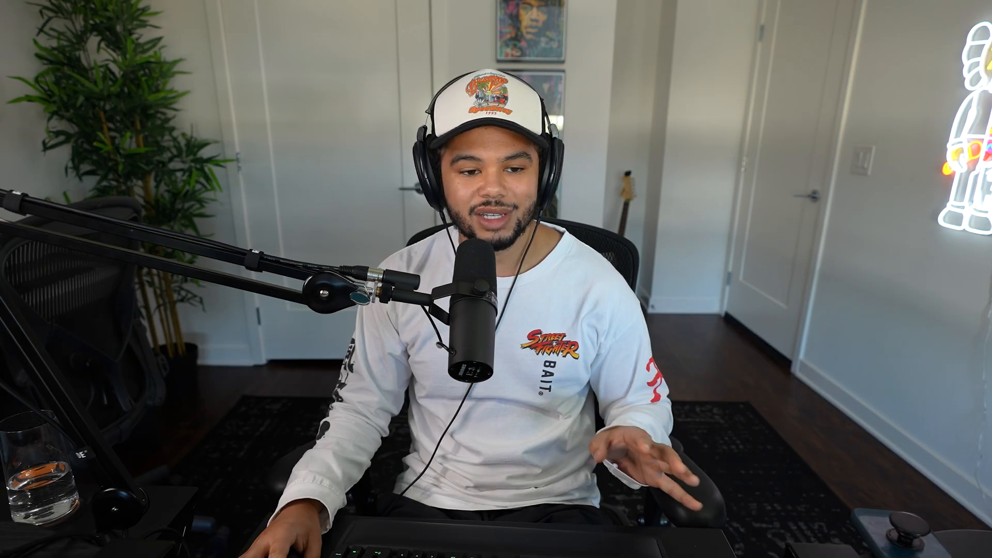
{"action": "key", "text": "space"}
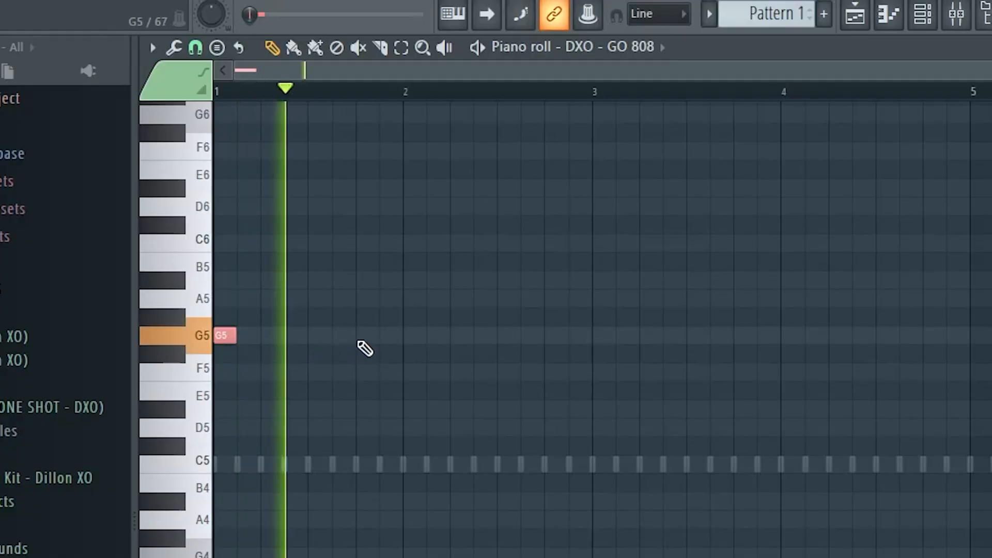
{"action": "left_click", "coordinate": [504, 336]}
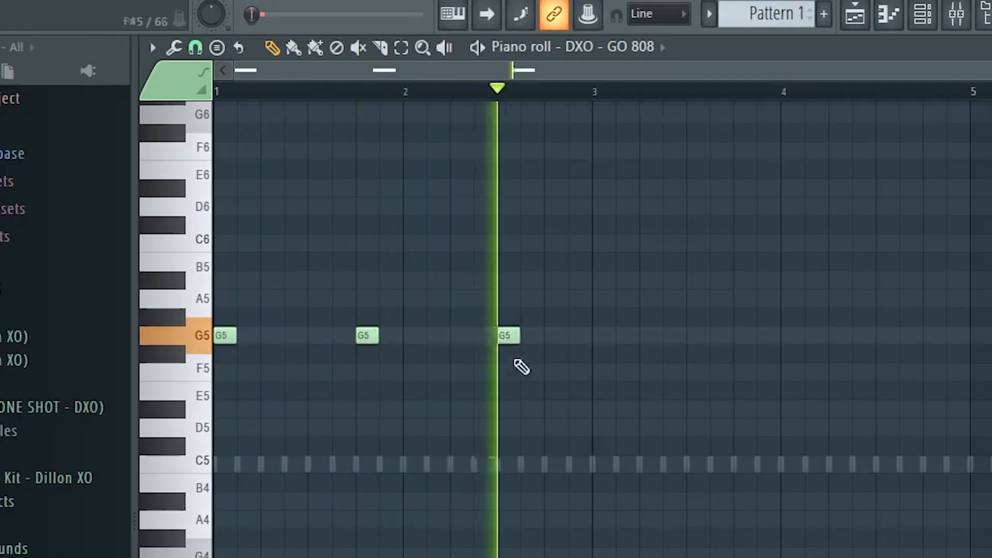
{"action": "key", "text": "space"}
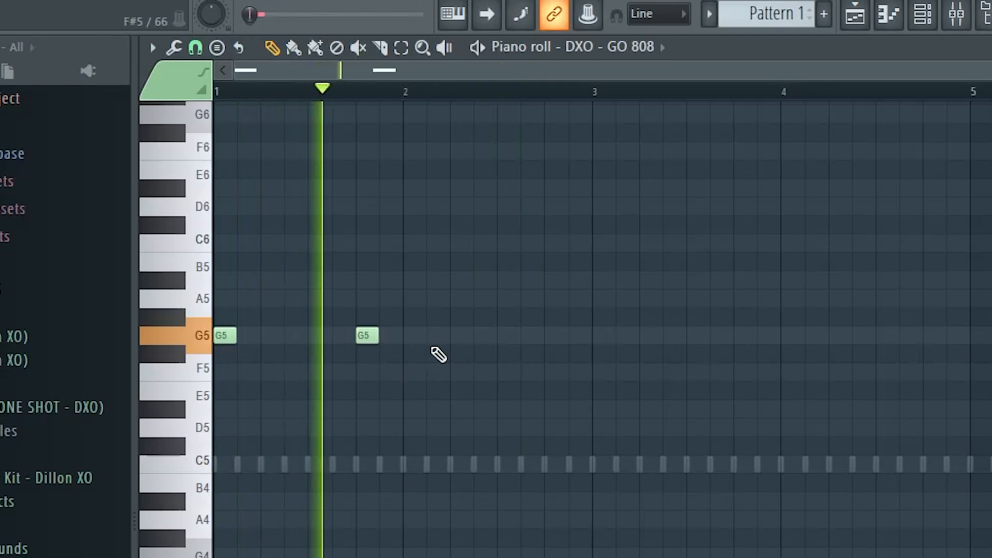
{"action": "left_click", "coordinate": [453, 337]}
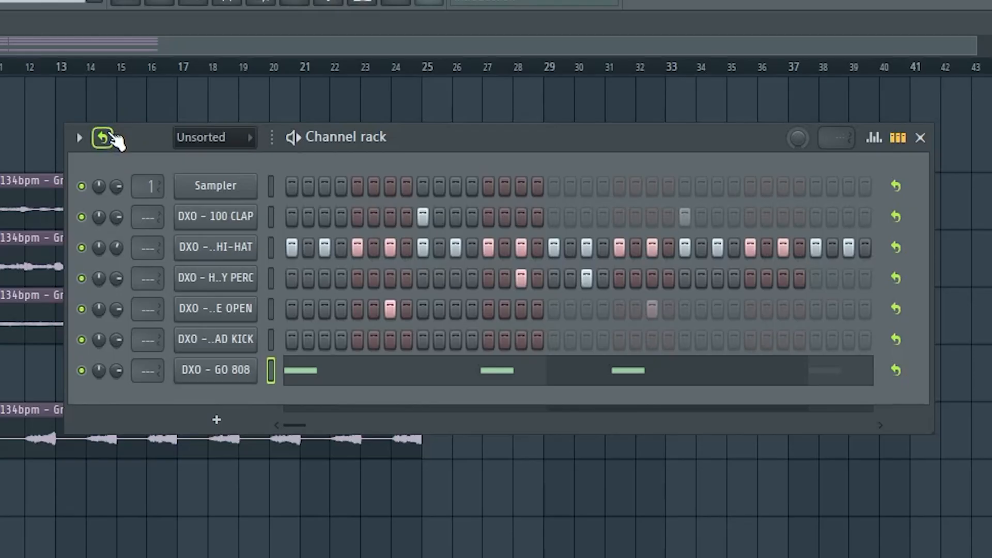
Use Loop all channels with looping turned off for DXO - GO 808, and open the OZ HI-HAT channel's piano roll
{"action": "left_click", "coordinate": [108, 136]}
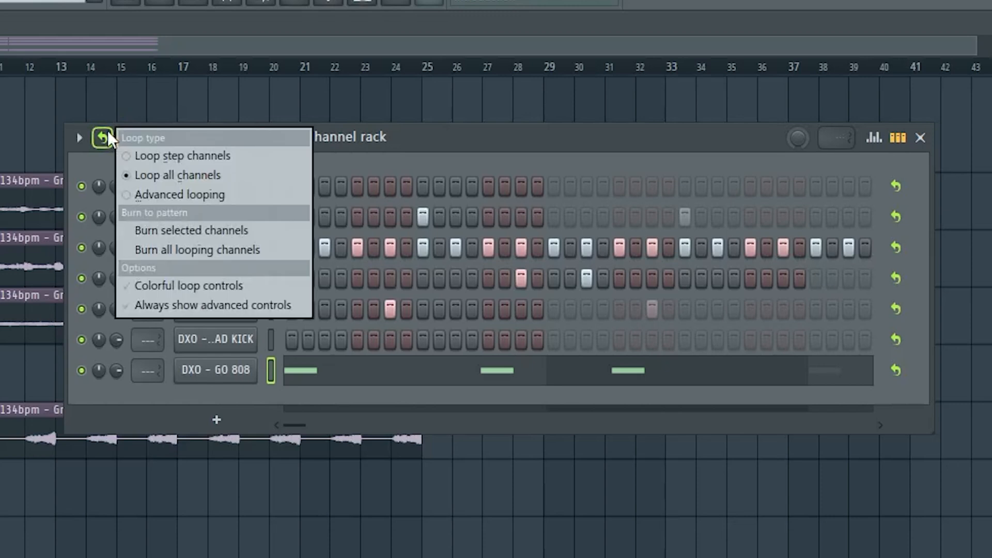
{"action": "left_click", "coordinate": [212, 183]}
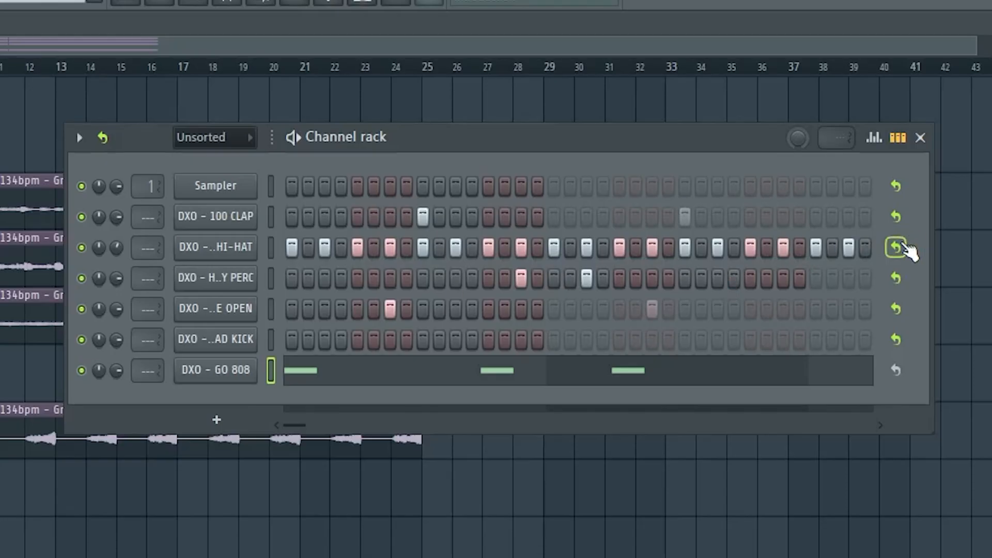
{"action": "right_click", "coordinate": [237, 242]}
{"action": "left_click", "coordinate": [307, 252]}
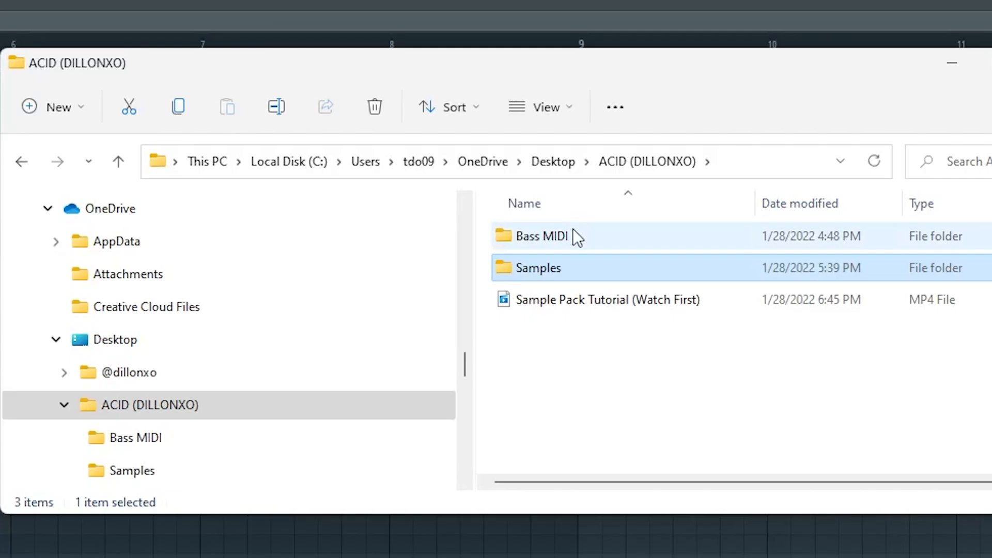
Open the pack's Bass MIDI folder and try to bring the Revolver and Lift Off bass MIDI files into the piano roll
{"action": "left_click", "coordinate": [573, 228]}
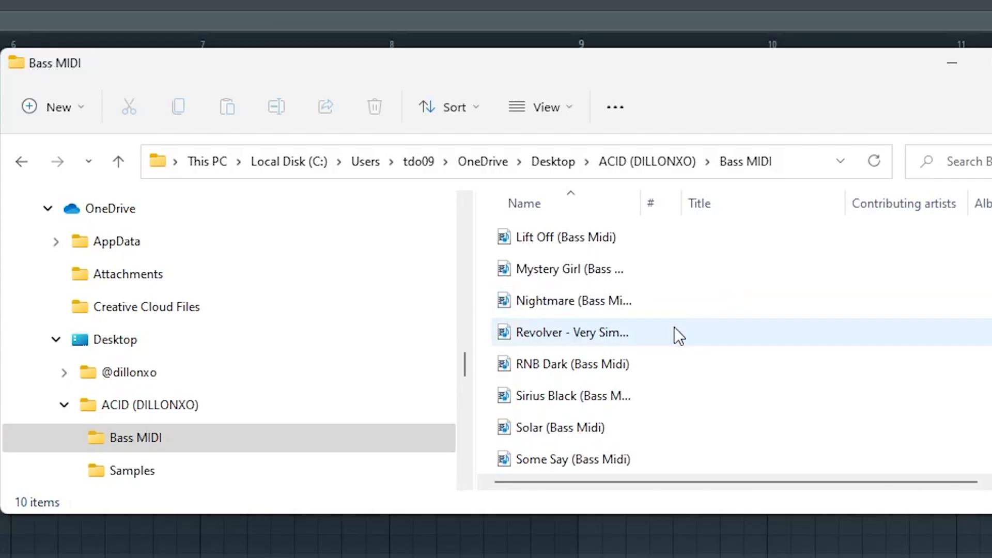
{"action": "left_click_drag", "start_coordinate": [651, 335], "coordinate": [0, 399]}
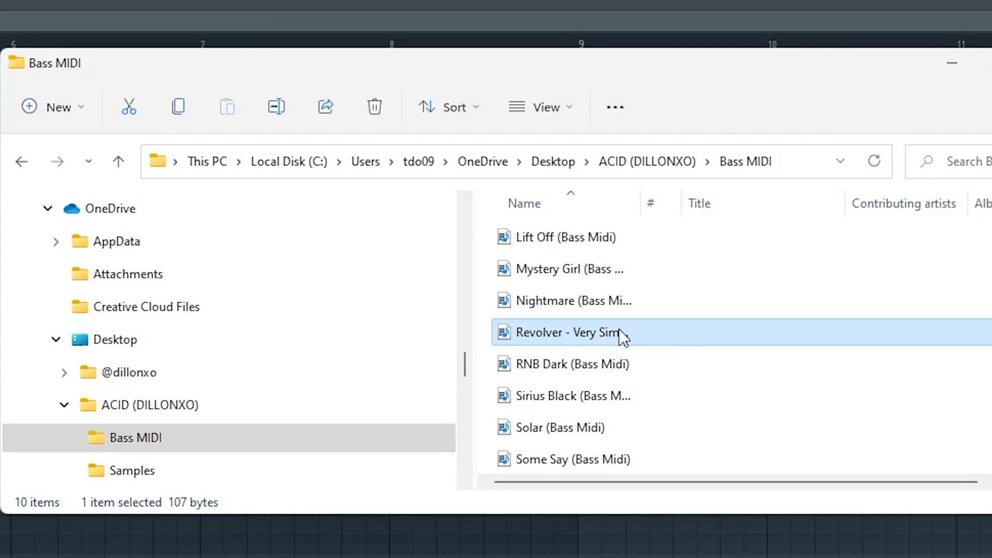
{"action": "left_click_drag", "start_coordinate": [131, 265], "coordinate": [975, 354]}
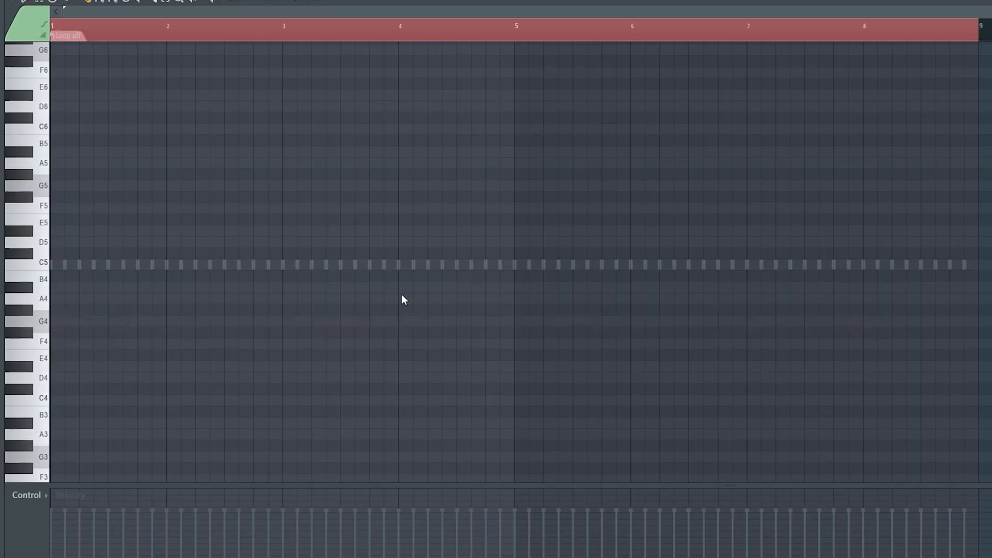
{"action": "key", "text": "alt+Tab"}
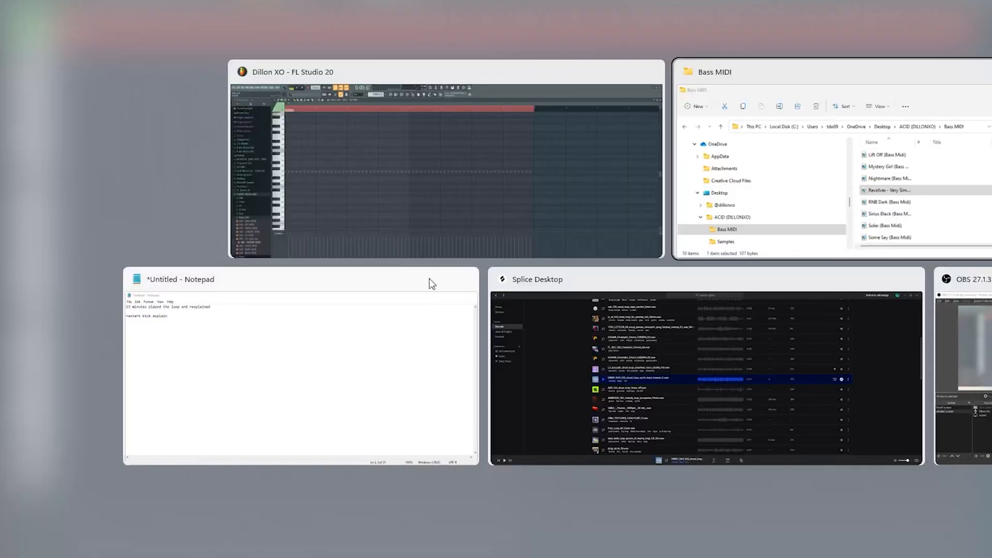
{"action": "left_click", "coordinate": [822, 86]}
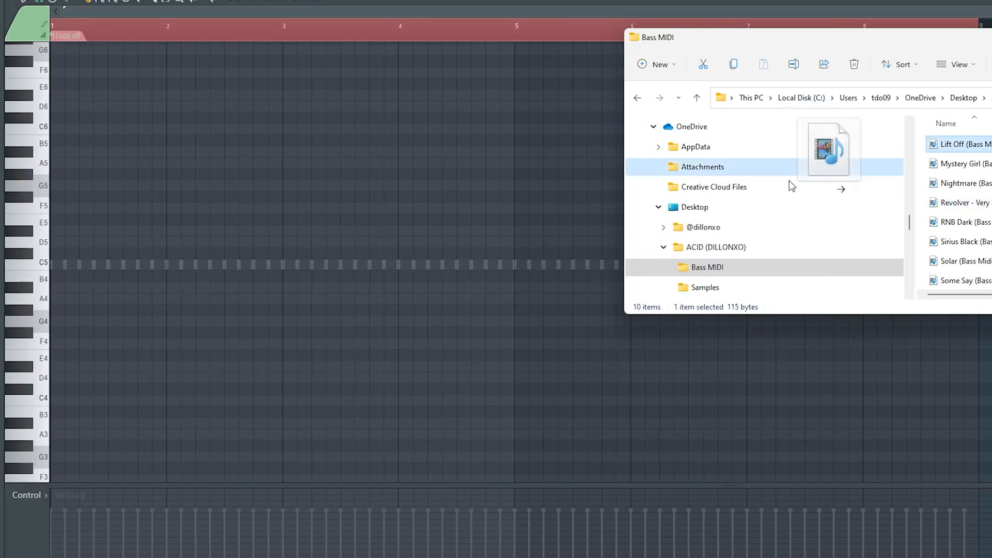
{"action": "left_click_drag", "start_coordinate": [36, 223], "coordinate": [68, 224]}
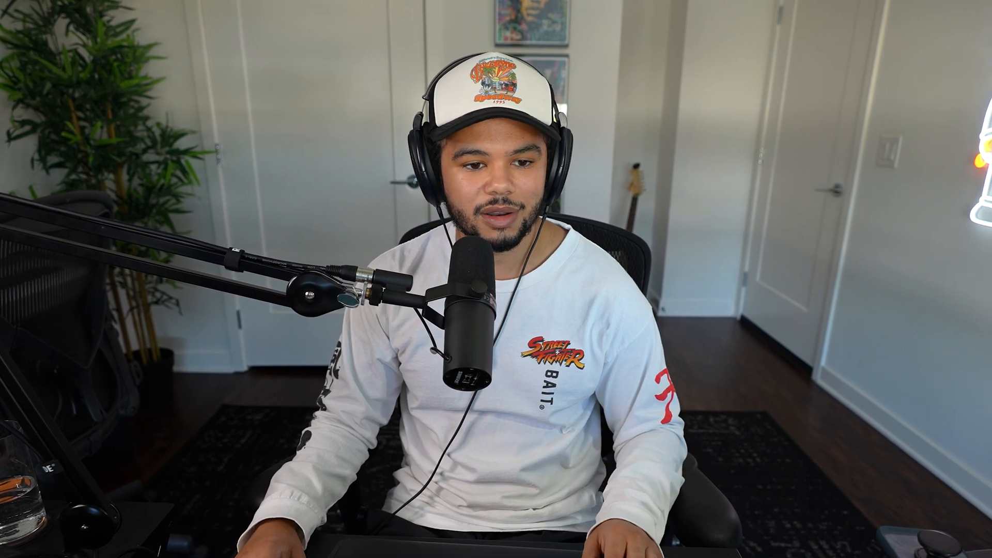
During playback, add G5 notes for the 808 at bar 2 beat 2, the start of bar 3 and bar 4 beat 2
{"action": "key", "text": "space"}
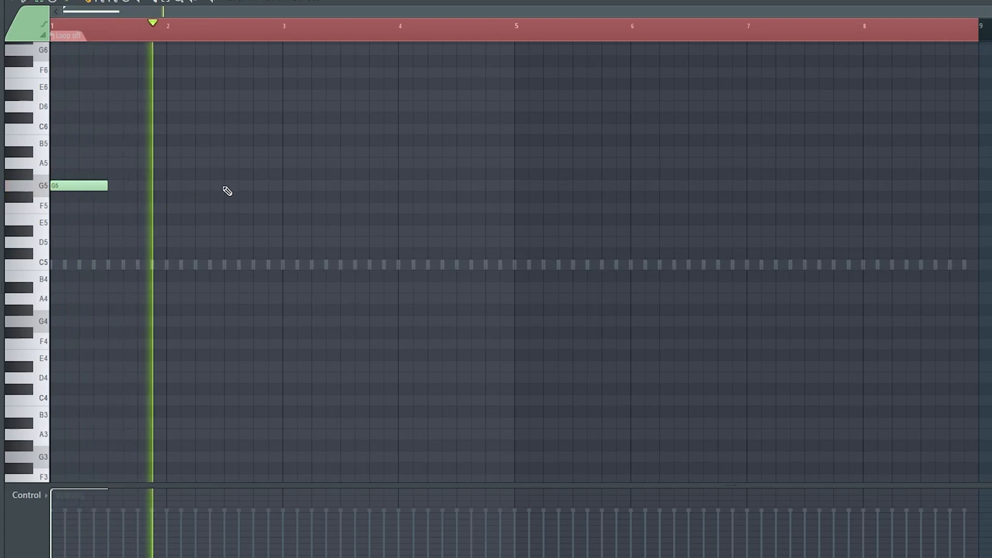
{"action": "left_click", "coordinate": [201, 186]}
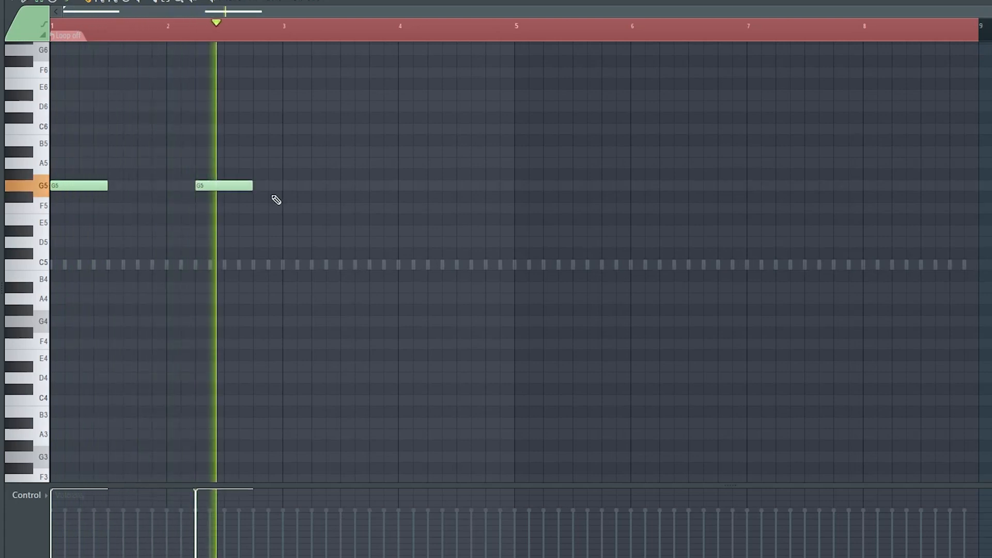
{"action": "left_click", "coordinate": [331, 187]}
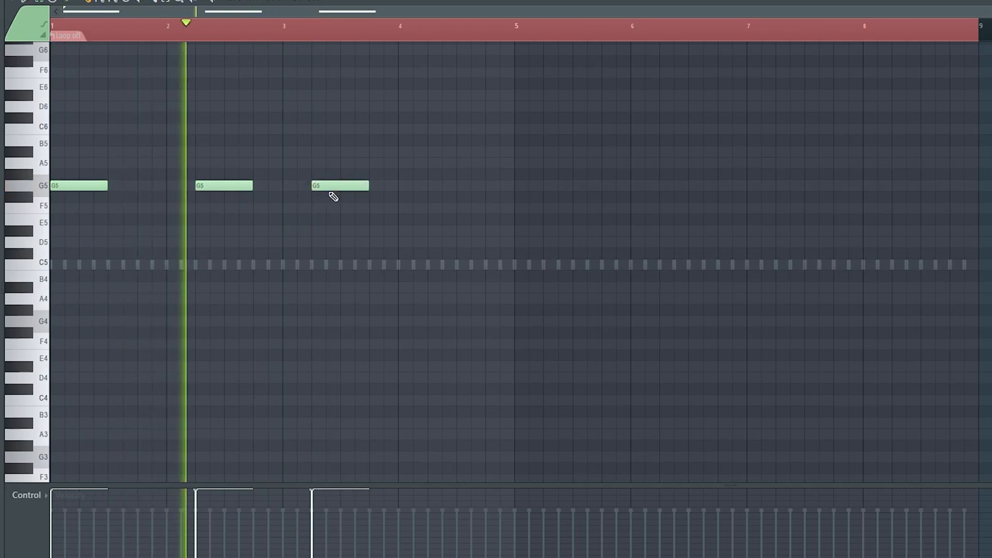
{"action": "left_click_drag", "start_coordinate": [328, 186], "coordinate": [305, 187]}
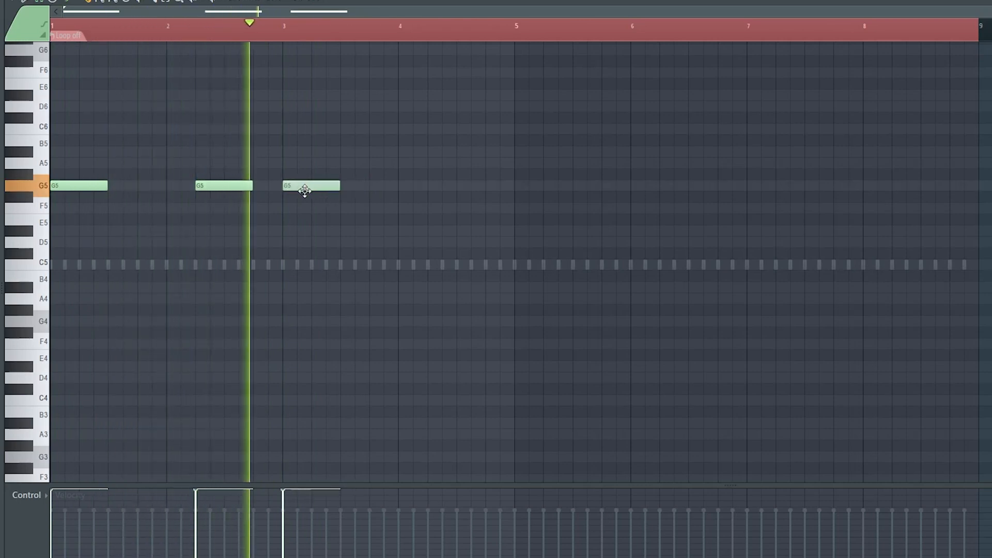
{"action": "left_click", "coordinate": [434, 187]}
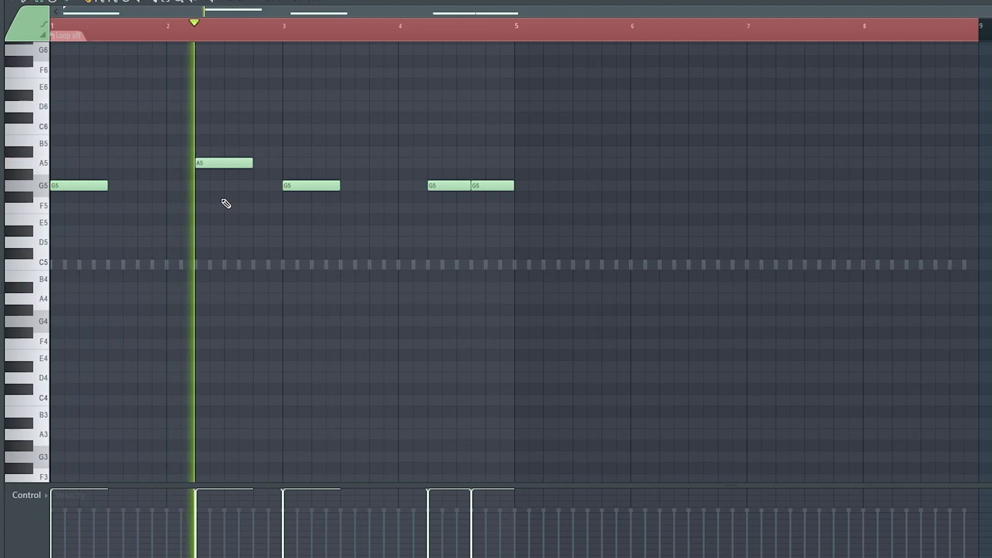
Stop playback and try the 808 note at bar 2 beat 2 at the lower pitch D5
{"action": "key", "text": "space"}
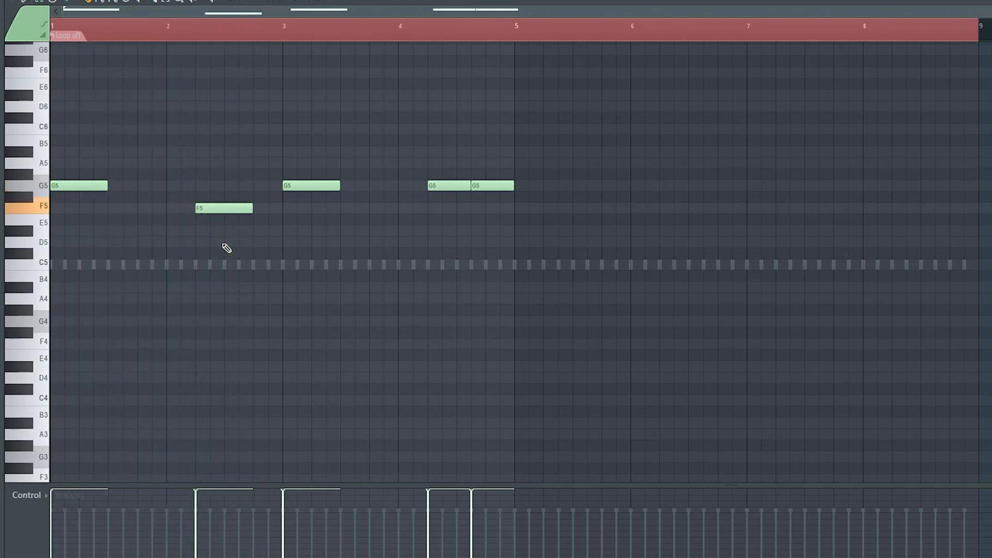
{"action": "left_click_drag", "start_coordinate": [226, 208], "coordinate": [227, 241]}
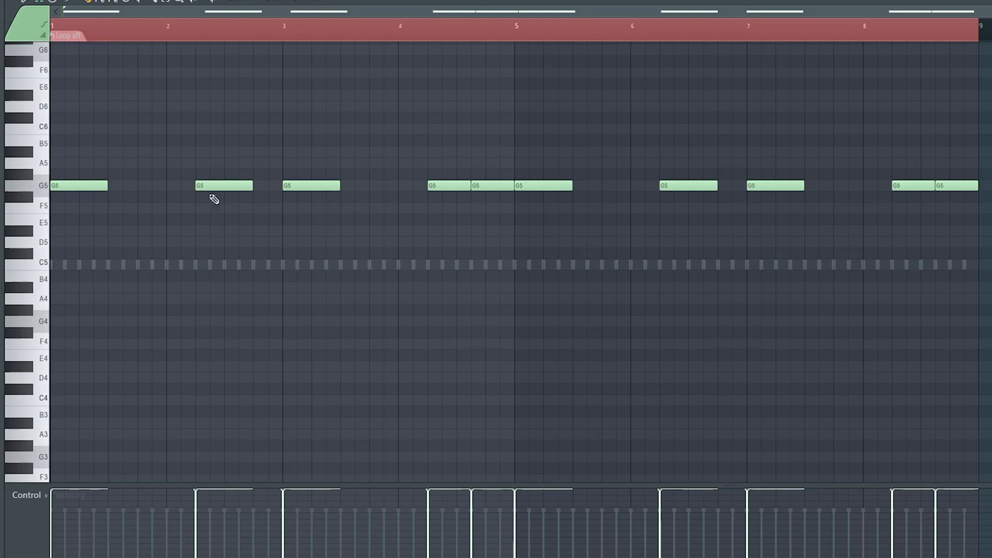
Make a time selection over bars 1 and 2 of the 808 pattern, and clear the selection
{"action": "left_click_drag", "start_coordinate": [281, 34], "coordinate": [128, 35]}
{"action": "left_click_drag", "start_coordinate": [86, 153], "coordinate": [215, 212]}
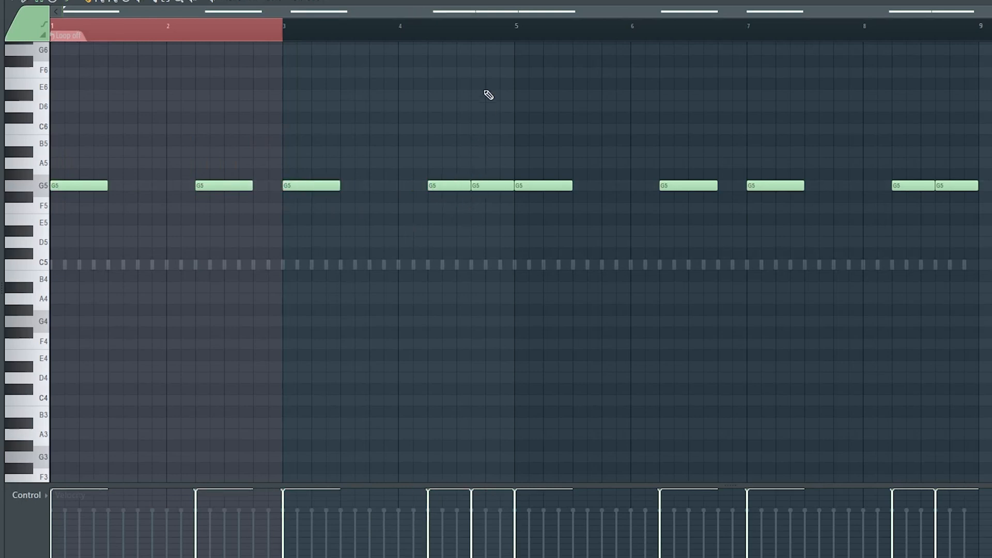
{"action": "left_click", "coordinate": [434, 28]}
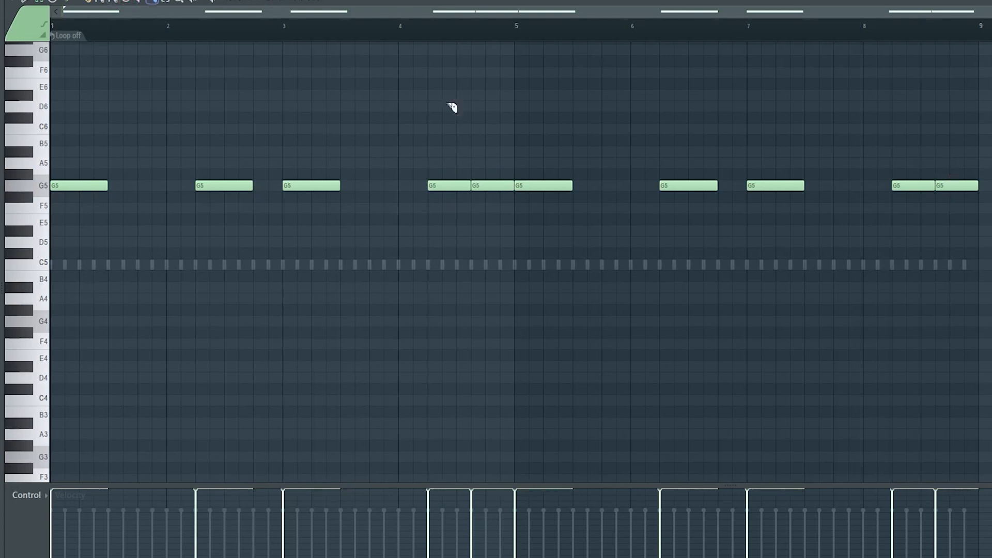
Play the 808 pattern and raise the note at bar 2 beat 2 to D6
{"action": "key", "text": "space"}
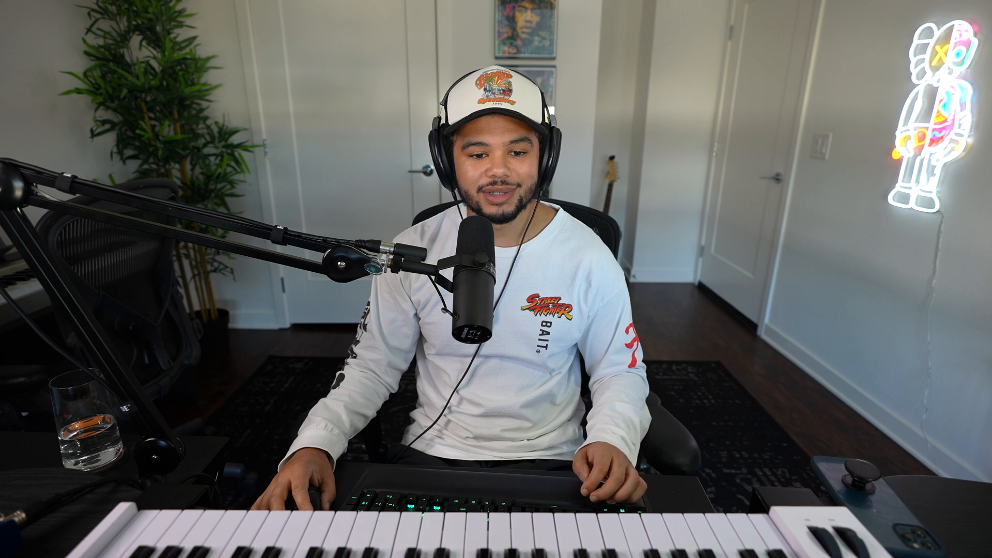
{"action": "left_click_drag", "start_coordinate": [247, 171], "coordinate": [233, 147]}
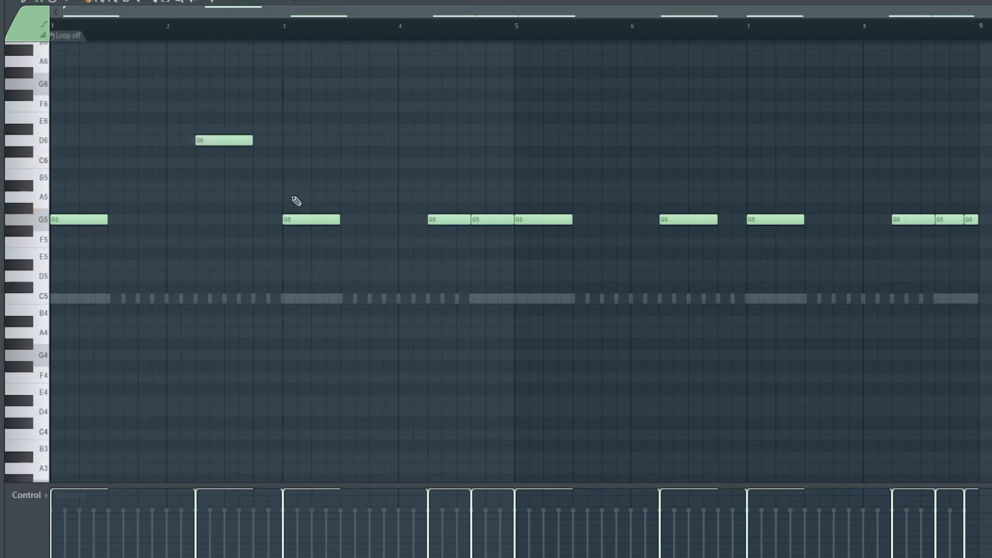